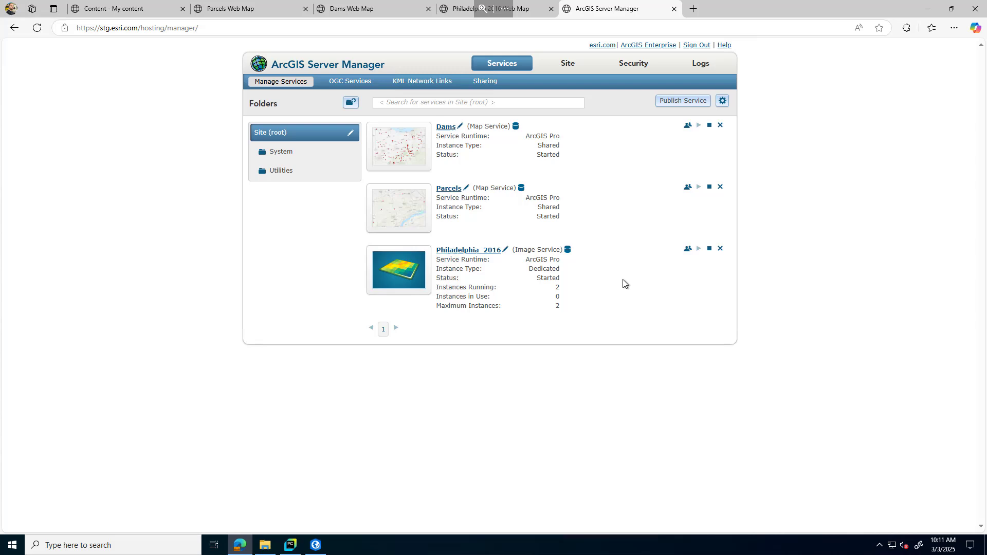
Check the Parcels and Dams workspaces, confirming the Dams database path still names host ps025466
{"action": "left_click", "coordinate": [520, 189]}
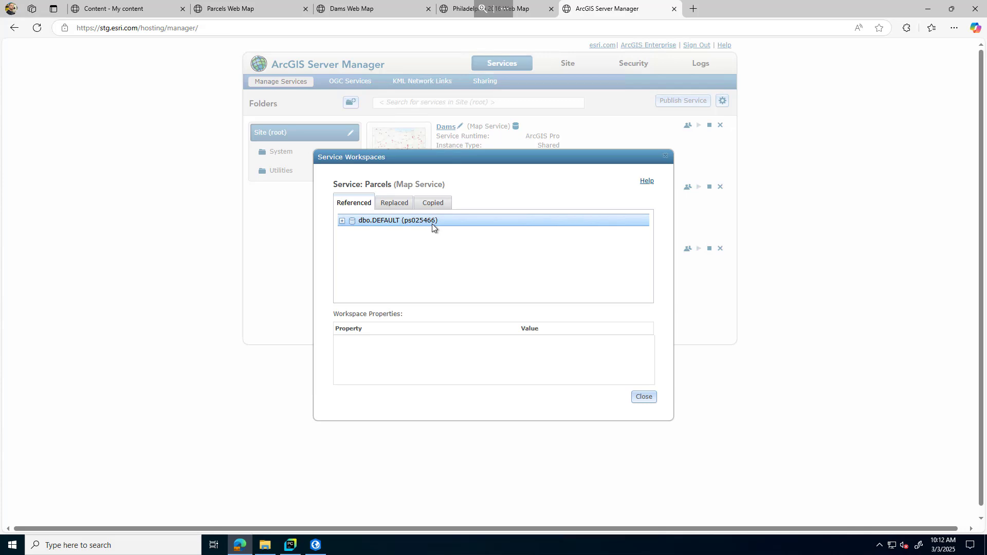
{"action": "left_click", "coordinate": [664, 157]}
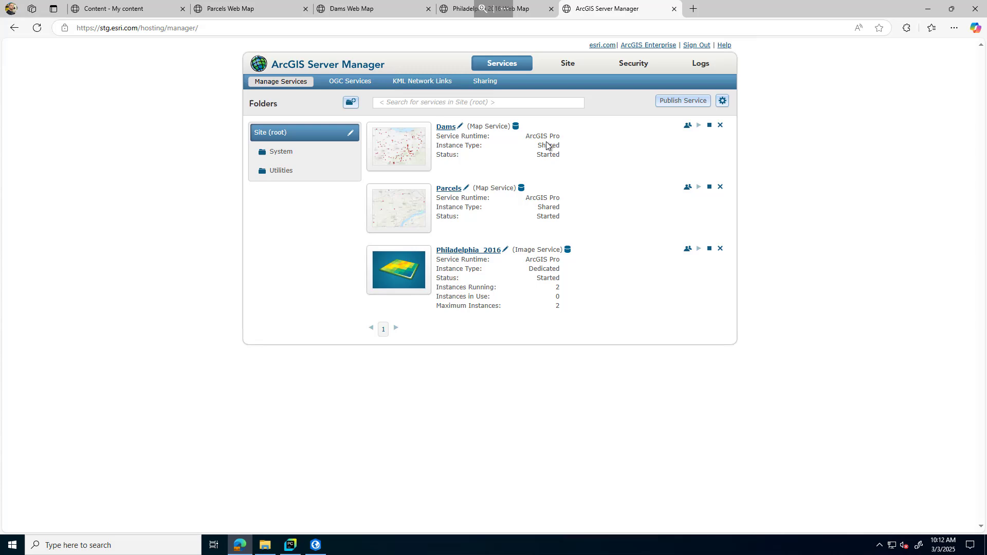
{"action": "left_click", "coordinate": [516, 127]}
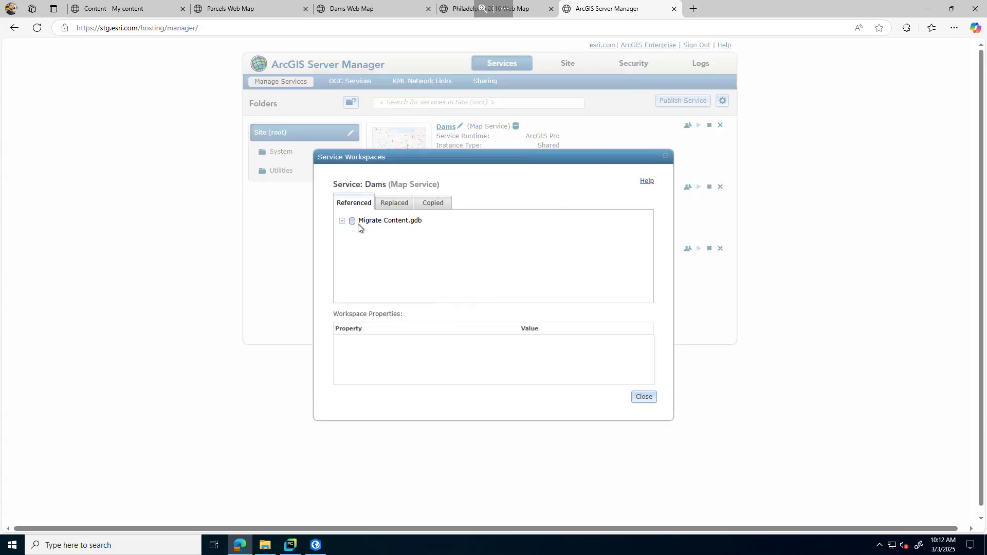
{"action": "left_click", "coordinate": [343, 221]}
{"action": "left_click", "coordinate": [376, 234]}
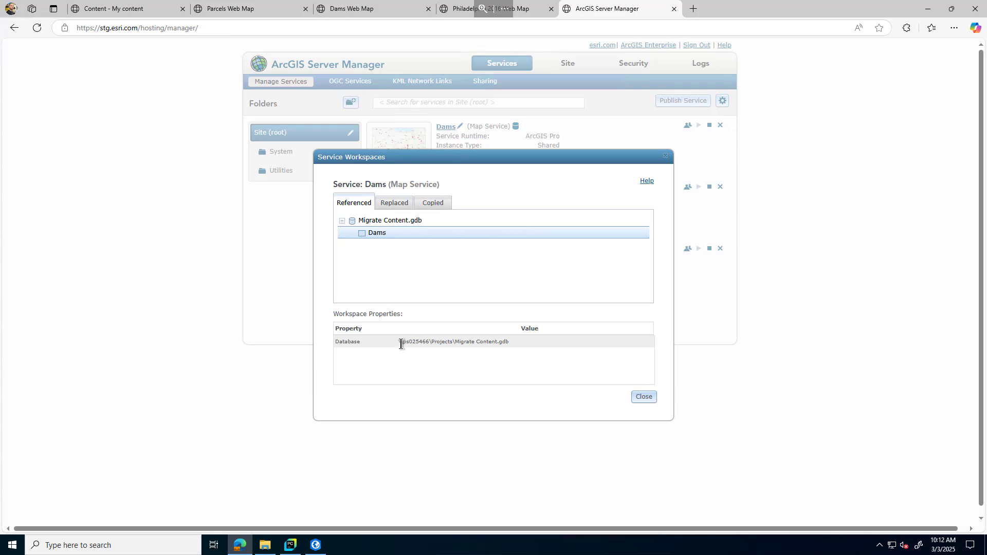
{"action": "left_click_drag", "start_coordinate": [401, 342], "coordinate": [432, 343]}
{"action": "left_click", "coordinate": [666, 156]}
Check the Philadelphia_2016 MosaicDatasets.gdb database path, still on ps025466, and close its details
{"action": "left_click", "coordinate": [568, 249]}
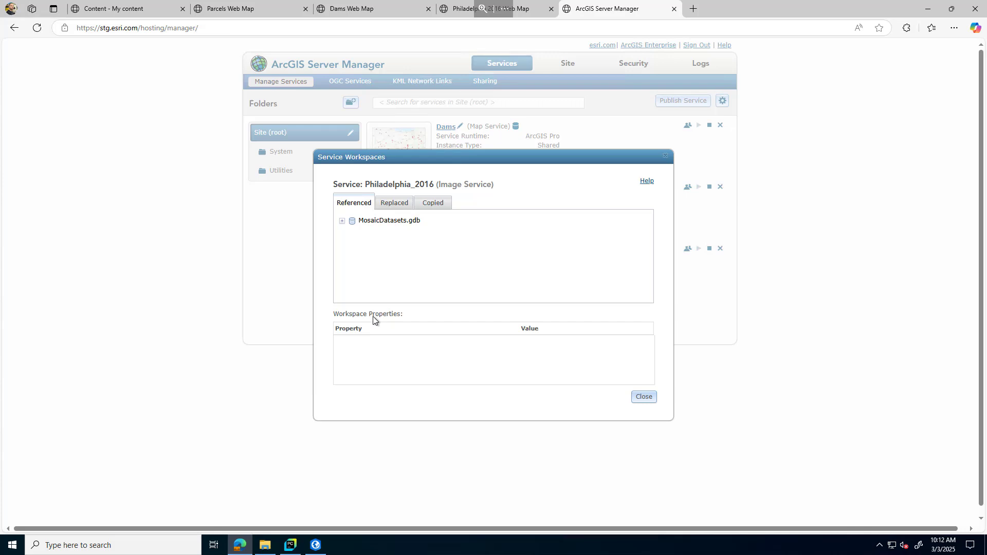
{"action": "left_click", "coordinate": [342, 222]}
{"action": "left_click", "coordinate": [370, 236]}
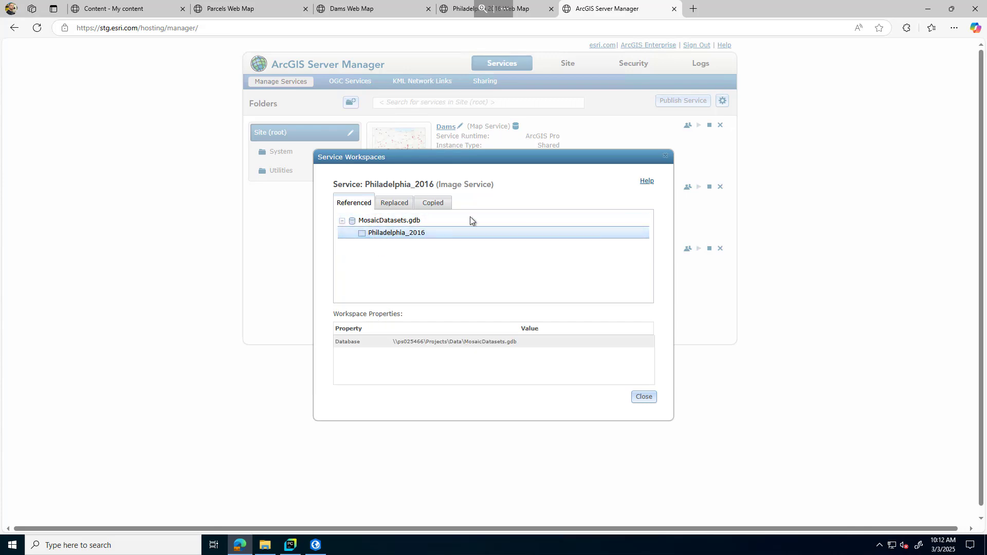
{"action": "left_click", "coordinate": [666, 156]}
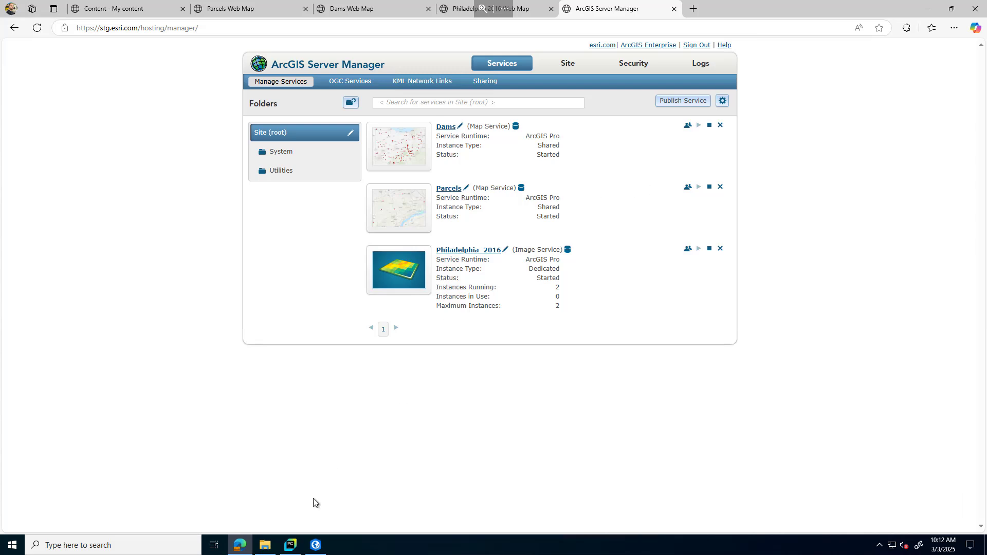
Browse File Explorer to the Data folder on \\ps025467\projects, then minimize the window
{"action": "left_click", "coordinate": [264, 545]}
{"action": "left_click", "coordinate": [494, 129]}
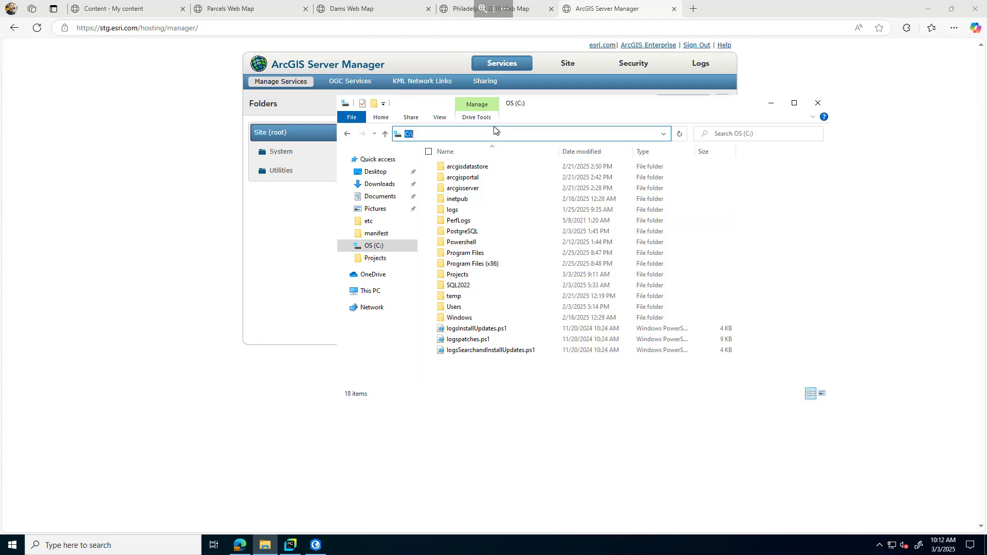
{"action": "type", "text": "\\\\ps0"}
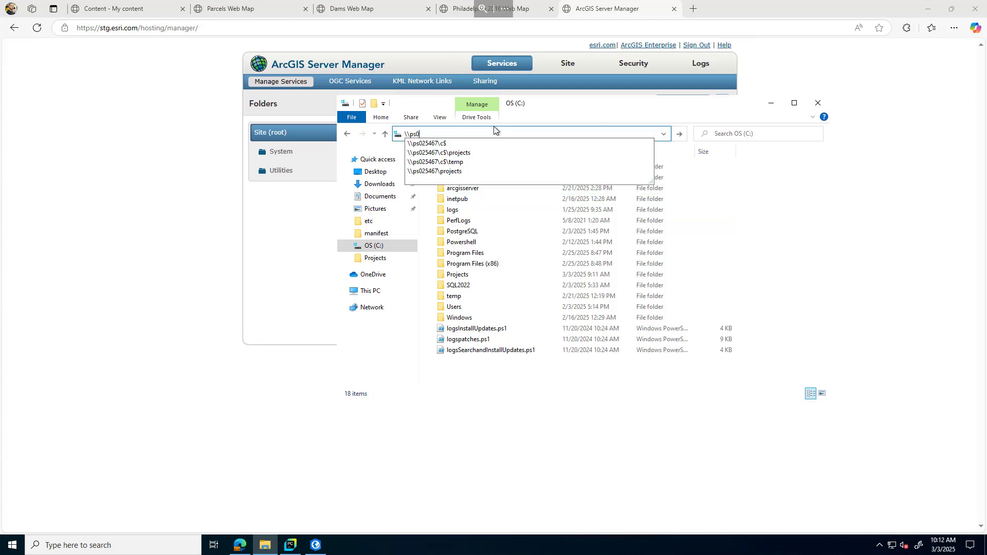
{"action": "key", "text": "Down"}
{"action": "key", "text": "Down"}
{"action": "key", "text": "Down"}
{"action": "key", "text": "Down"}
{"action": "key", "text": "Return"}
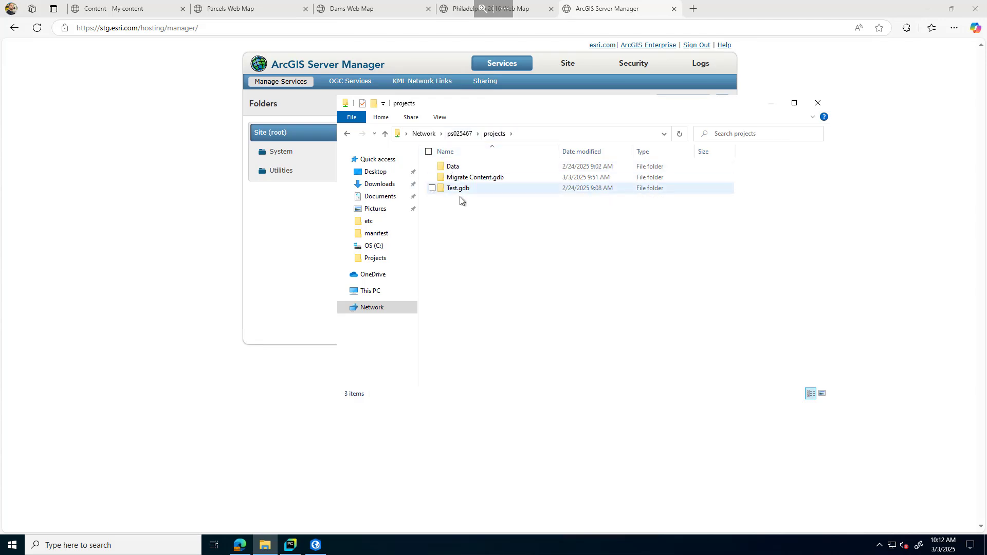
{"action": "double_click", "coordinate": [453, 167]}
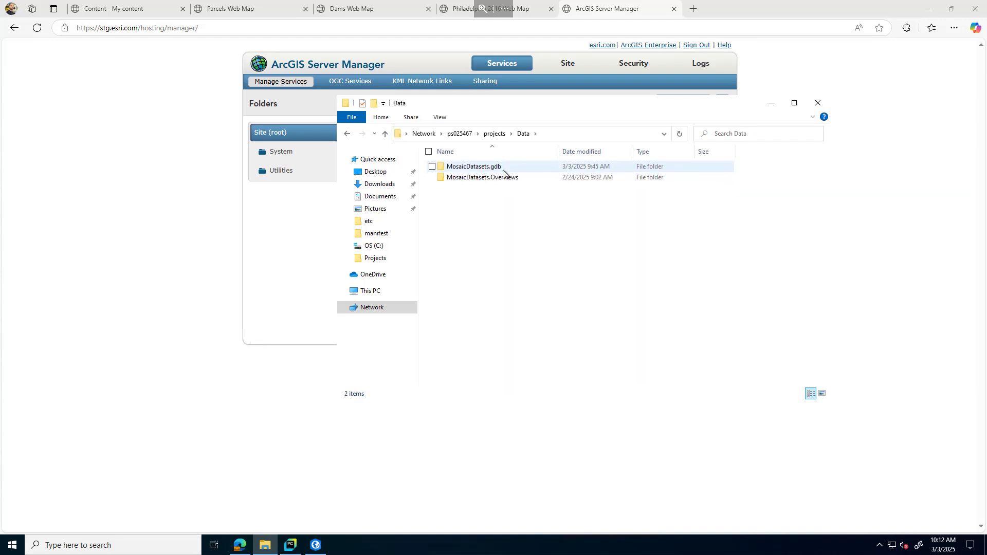
{"action": "left_click", "coordinate": [771, 104]}
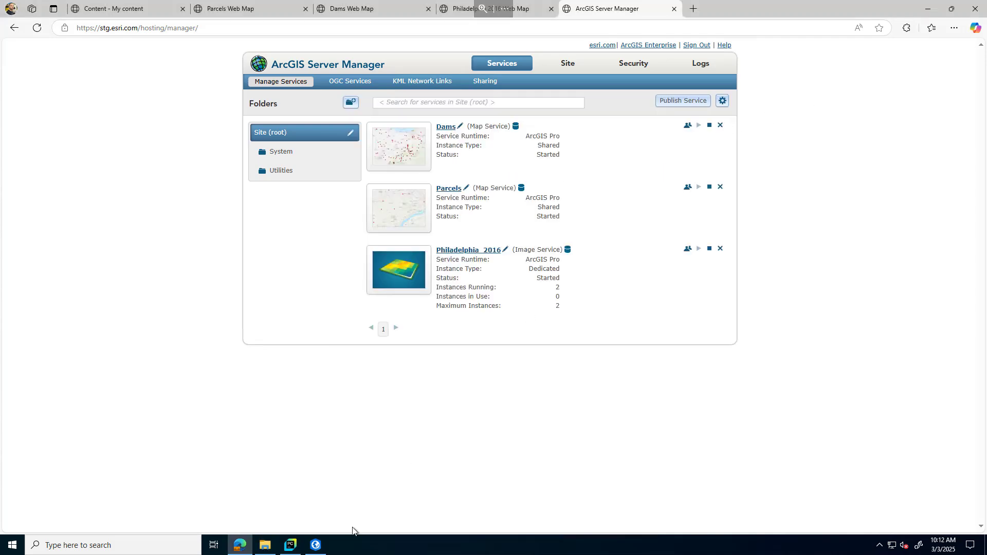
In ArcGIS Pro, compare the Ent GDB, Dams FGD and Mosaic Dataset FGD maps for PS025466 versus PS025467
{"action": "left_click", "coordinate": [317, 545]}
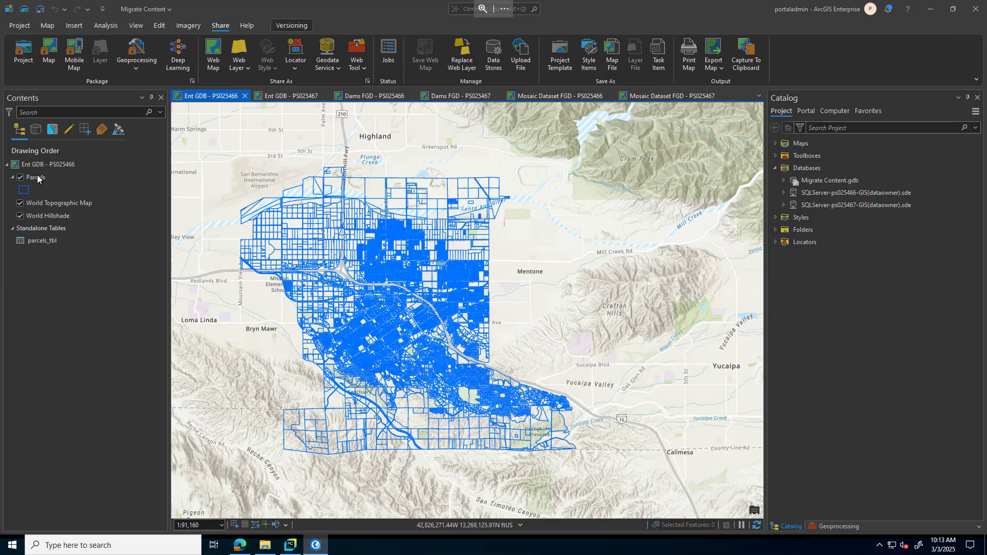
{"action": "left_click", "coordinate": [42, 241]}
{"action": "left_click", "coordinate": [358, 291]}
{"action": "left_click", "coordinate": [284, 96]}
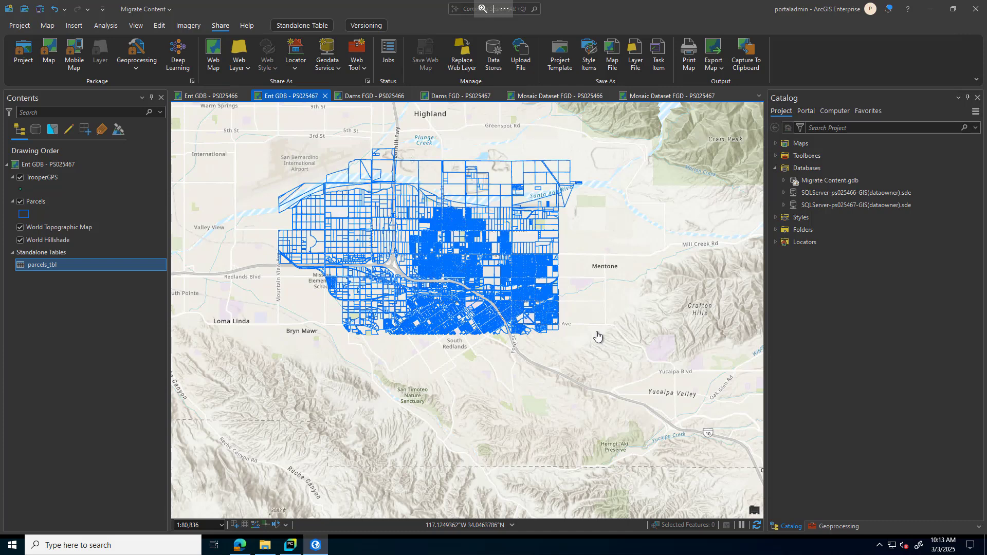
{"action": "left_click", "coordinate": [377, 98]}
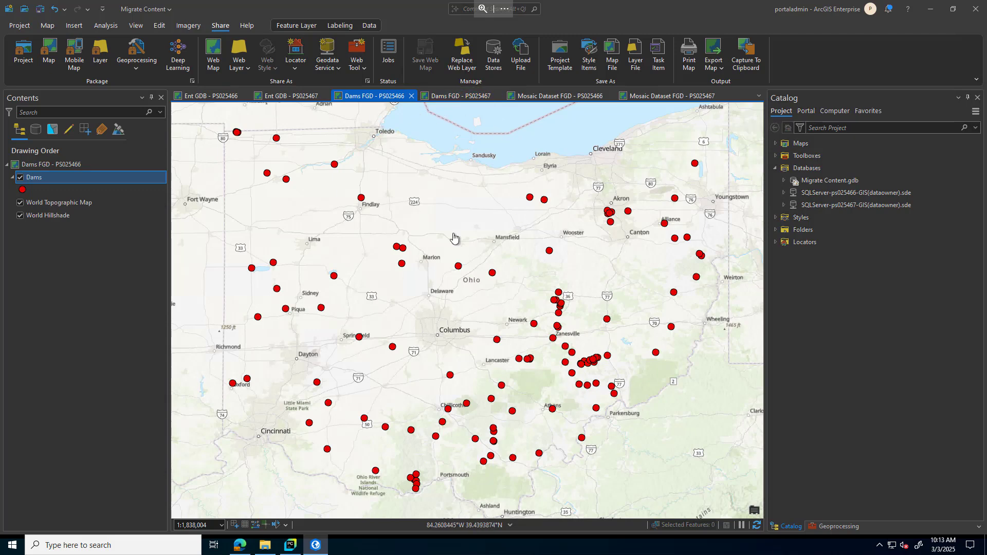
{"action": "left_click", "coordinate": [463, 96]}
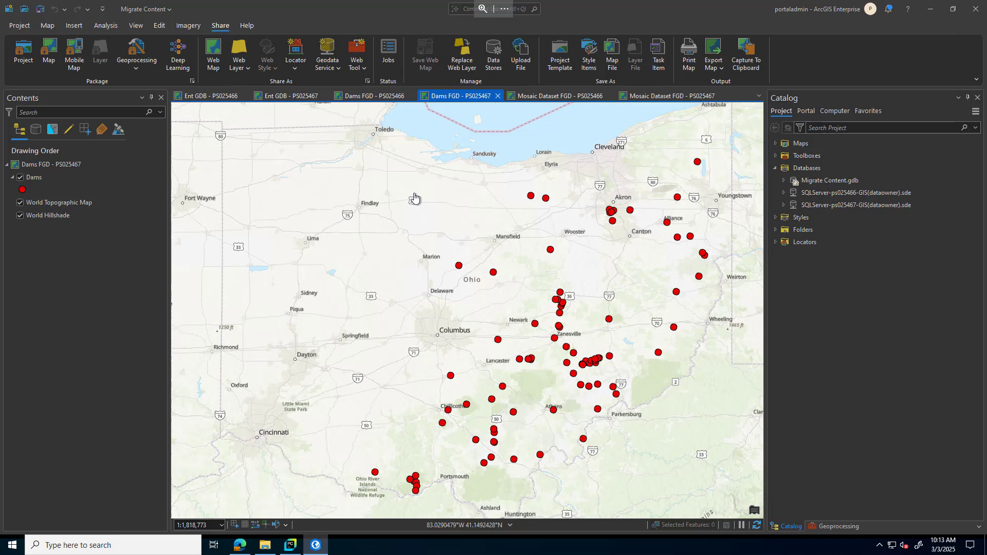
{"action": "left_click", "coordinate": [580, 96]}
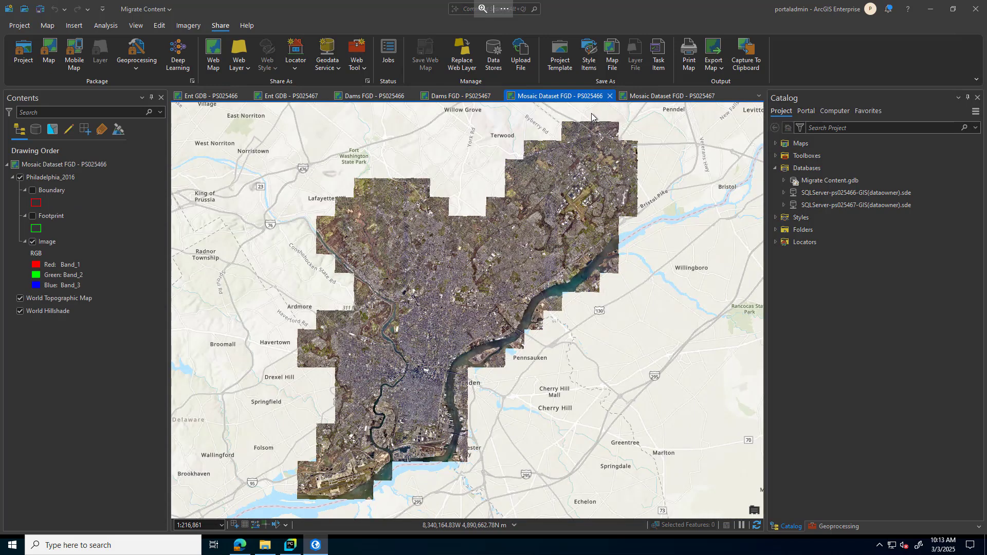
{"action": "left_click", "coordinate": [663, 97]}
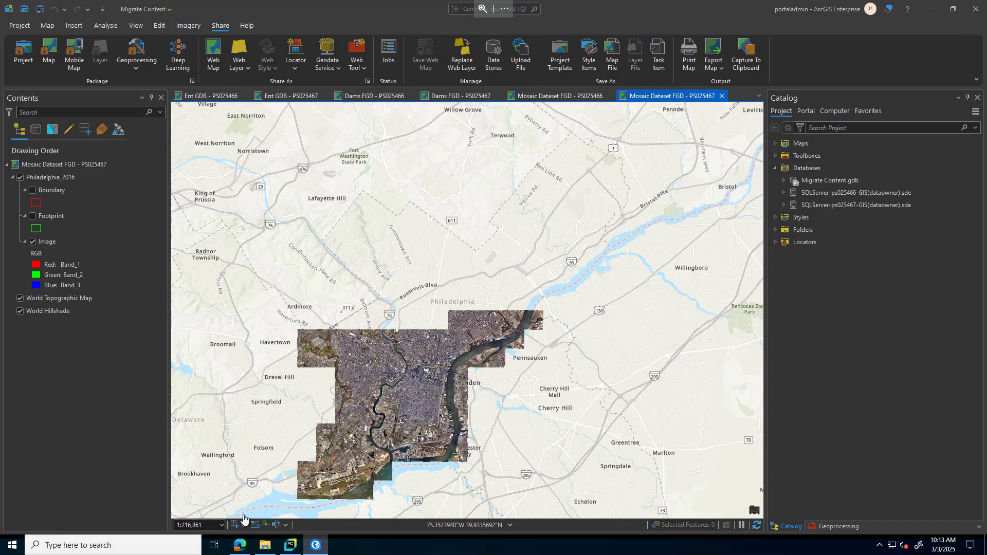
Open Site > Data Stores in Server Manager and check the DATAOWNER_GIS_PS025466 and PROJECTS stores
{"action": "mouse_move", "coordinate": [242, 550]}
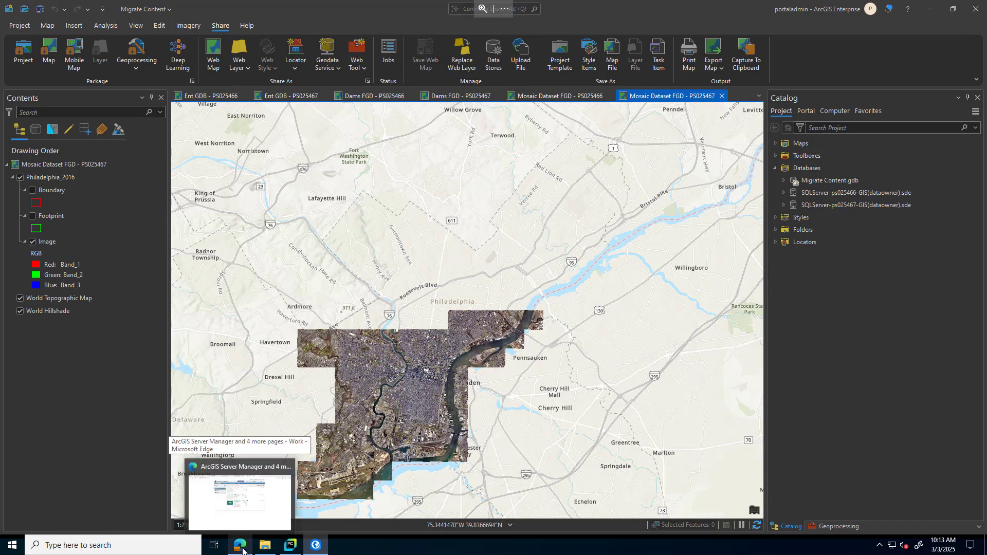
{"action": "left_click", "coordinate": [242, 551]}
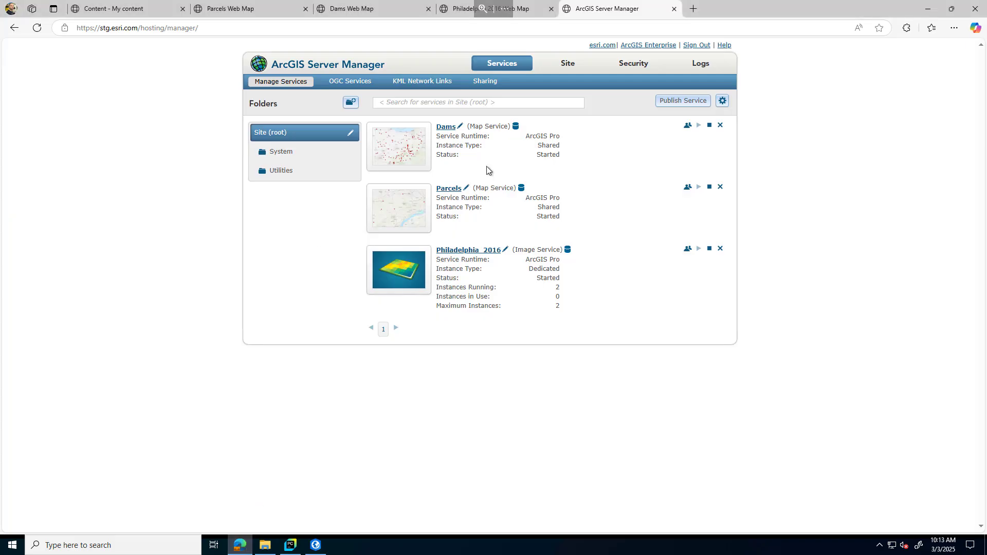
{"action": "left_click", "coordinate": [573, 66]}
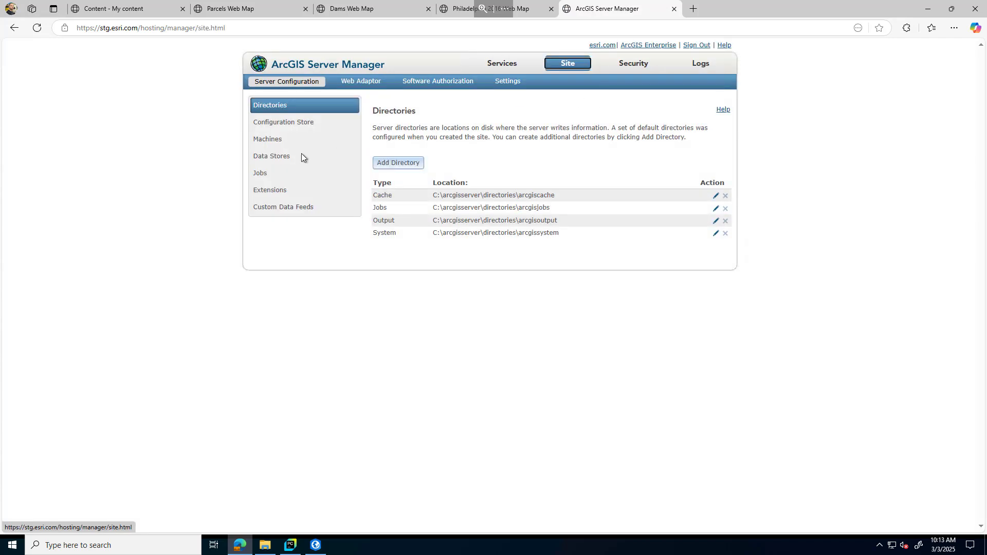
{"action": "left_click", "coordinate": [293, 157]}
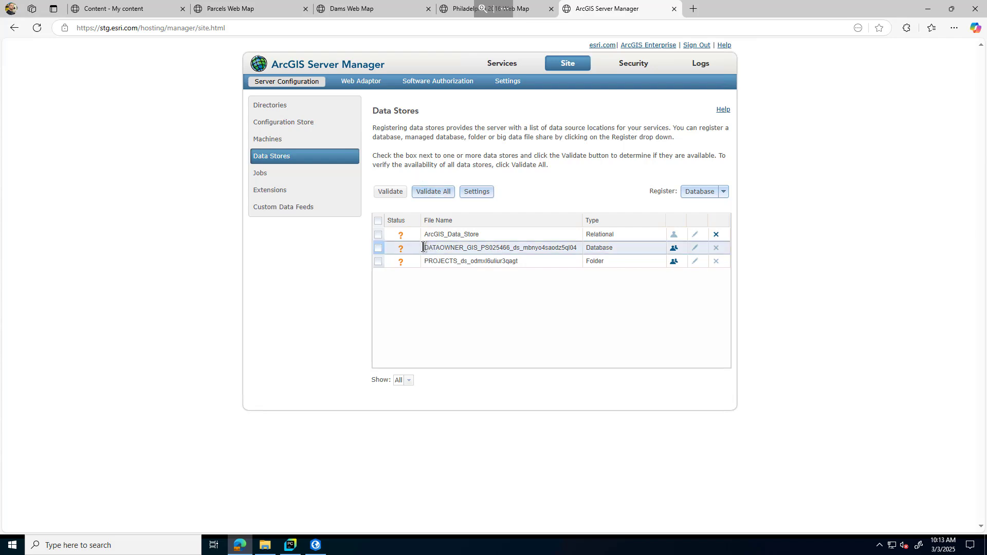
{"action": "left_click_drag", "start_coordinate": [422, 248], "coordinate": [492, 262]}
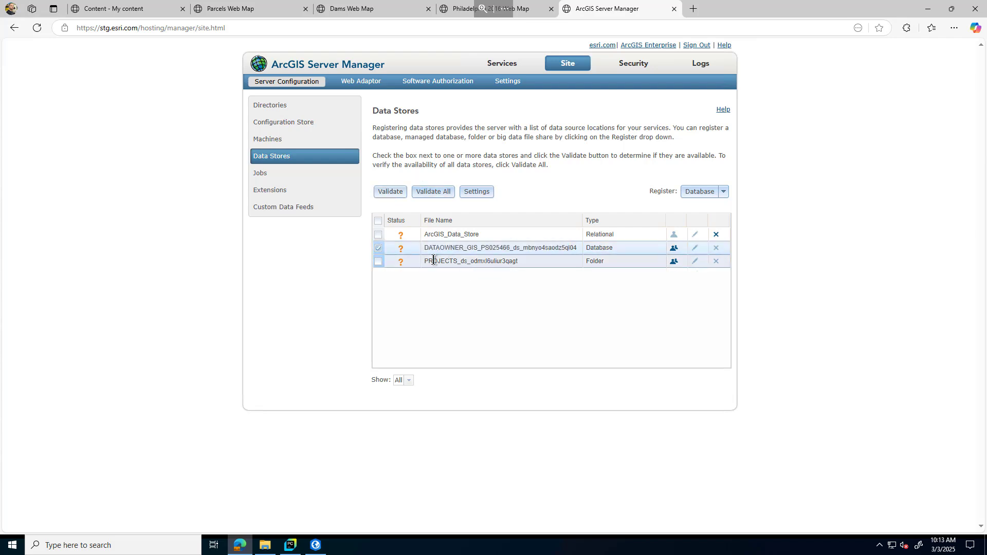
{"action": "double_click", "coordinate": [492, 262]}
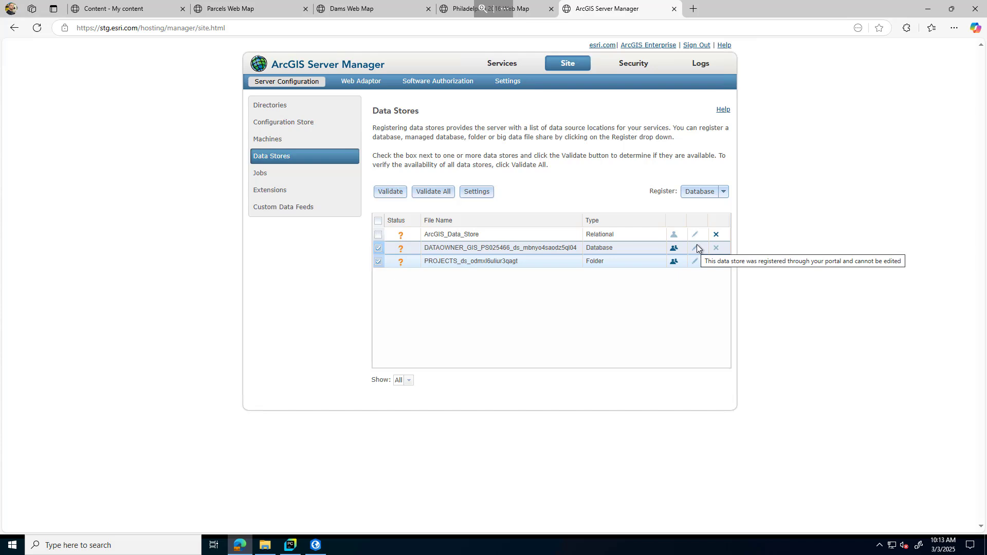
Open the settings of the DATAOWNER_GIS_PS025466 data store item in the portal's Data Stores folder
{"action": "left_click", "coordinate": [116, 9]}
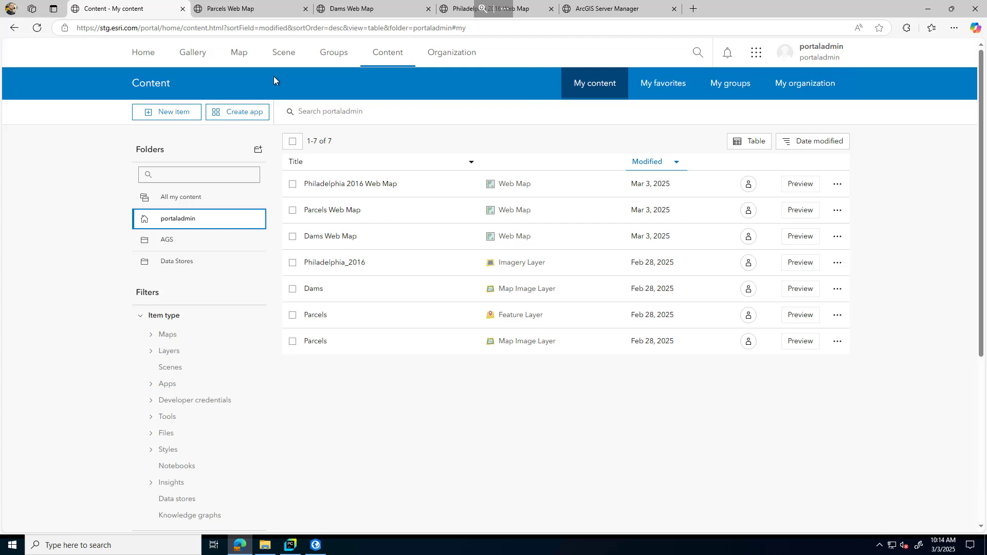
{"action": "left_click", "coordinate": [182, 260]}
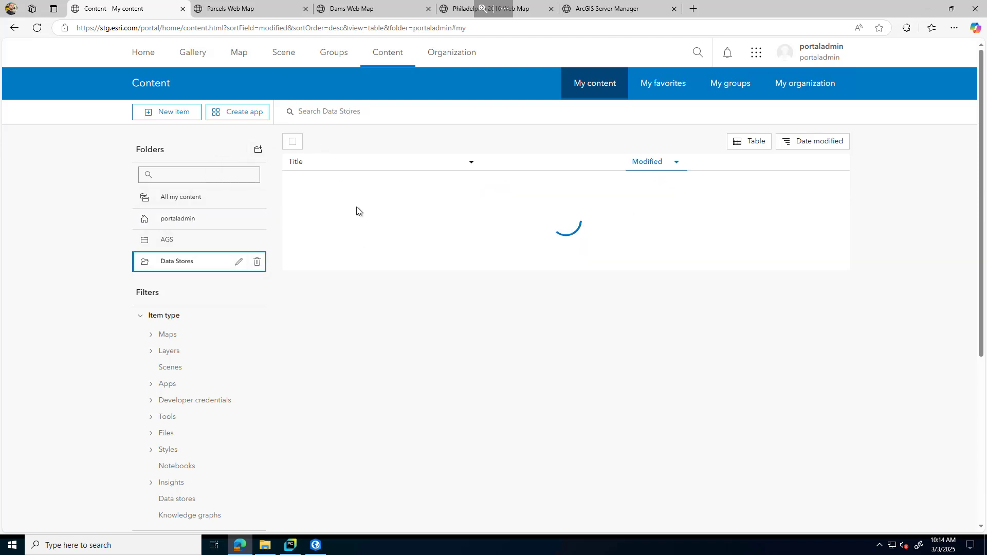
{"action": "left_click", "coordinate": [354, 185]}
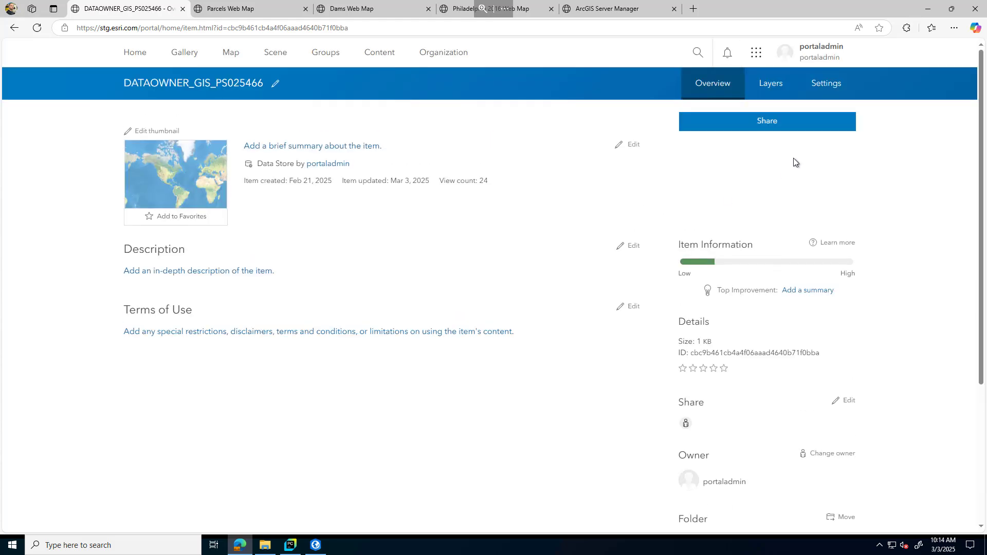
{"action": "left_click", "coordinate": [825, 95]}
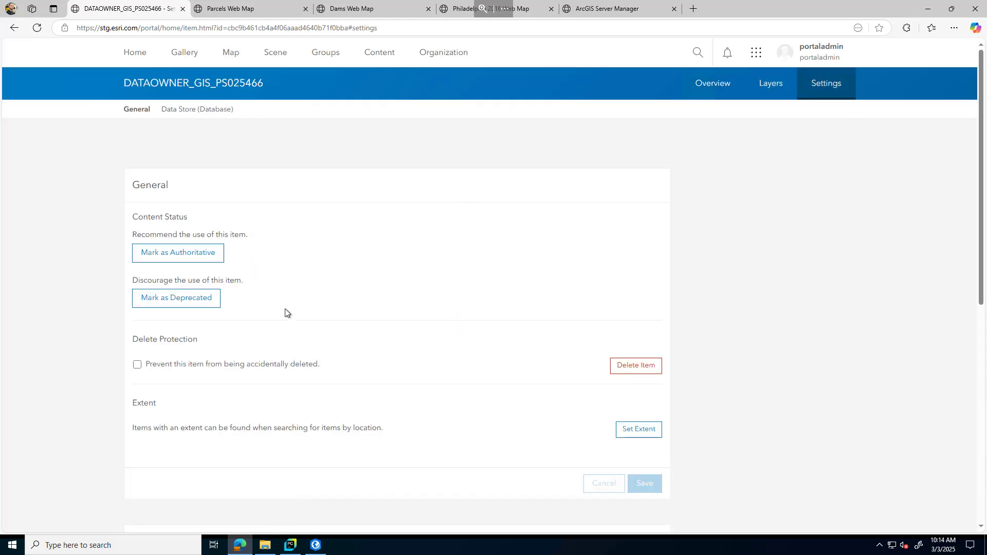
{"action": "scroll", "coordinate": [288, 309], "scroll_direction": "down", "scroll_amount": 4}
{"action": "scroll", "coordinate": [290, 310], "scroll_direction": "down", "scroll_amount": 2}
{"action": "left_click_drag", "start_coordinate": [504, 311], "coordinate": [467, 309]}
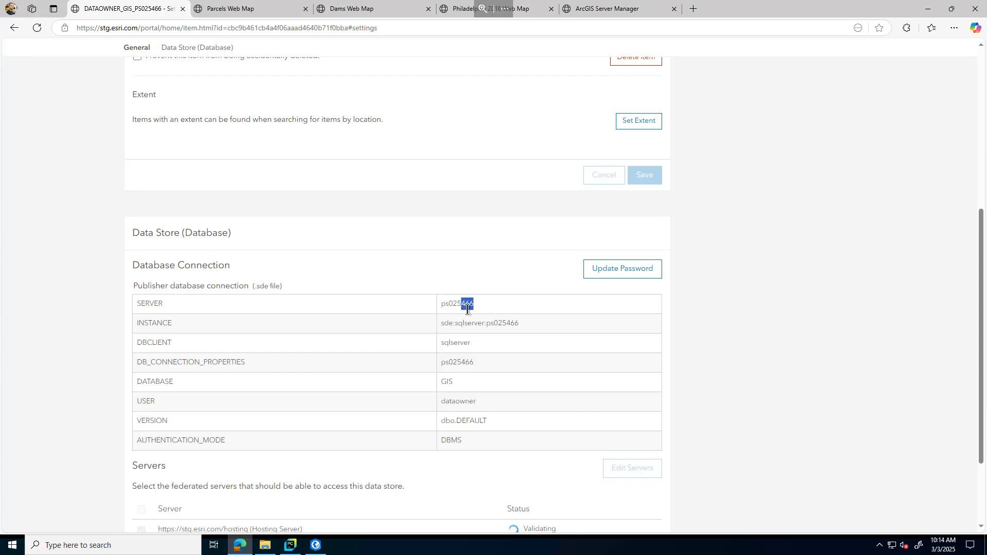
Import the SQLServer-ps025467 .sde connection file, validate it, and save the data store
{"action": "left_click", "coordinate": [625, 274]}
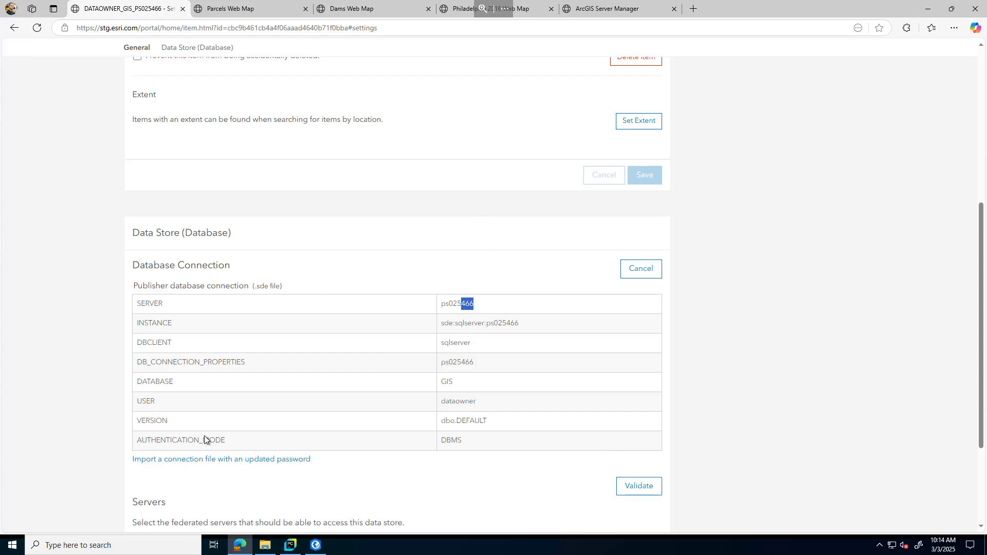
{"action": "left_click", "coordinate": [204, 463]}
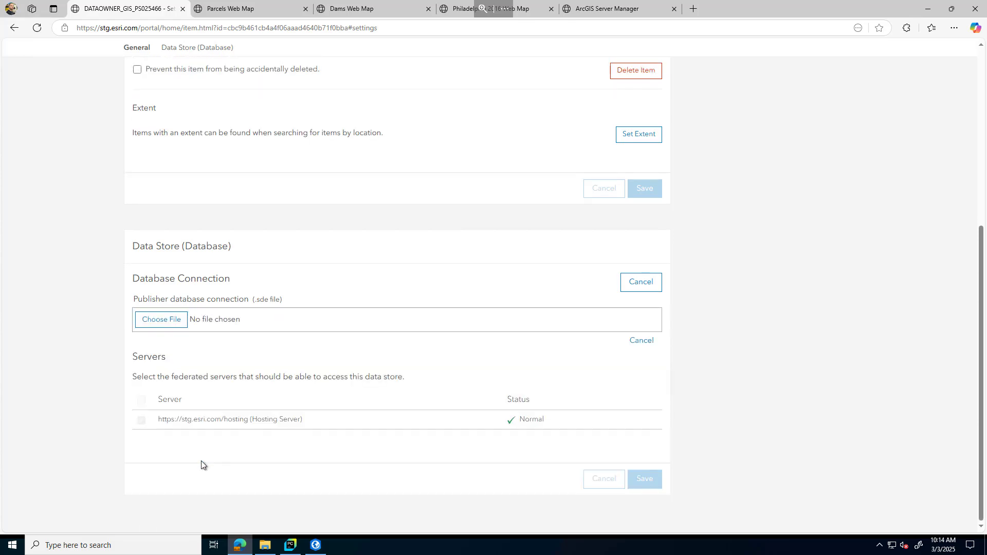
{"action": "left_click", "coordinate": [170, 322]}
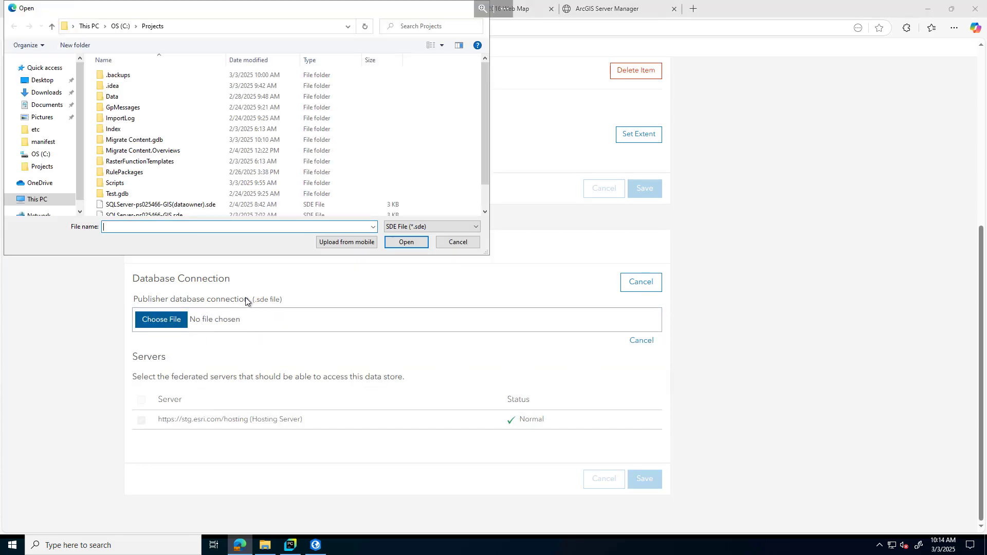
{"action": "scroll", "coordinate": [193, 198], "scroll_direction": "down", "scroll_amount": 1}
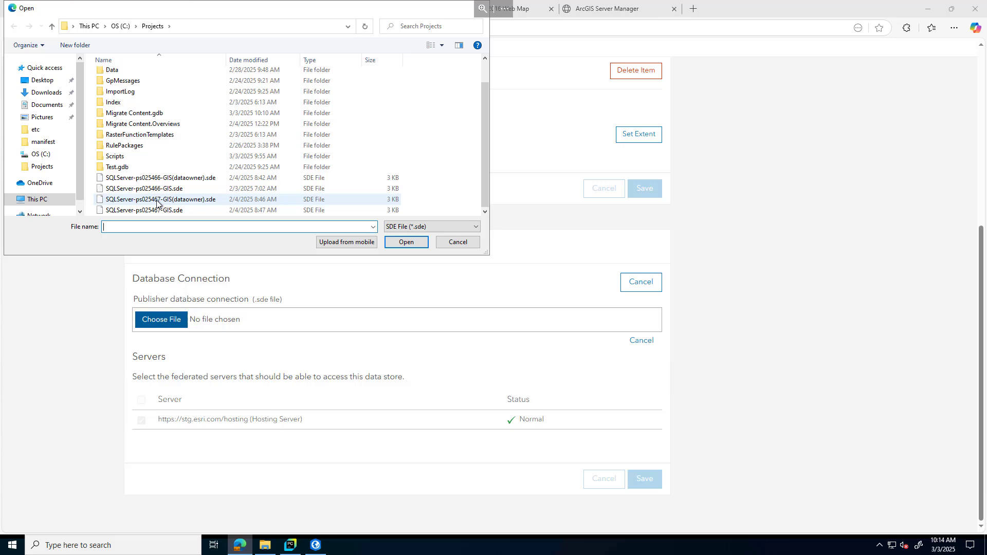
{"action": "left_click", "coordinate": [161, 200]}
{"action": "left_click", "coordinate": [407, 244]}
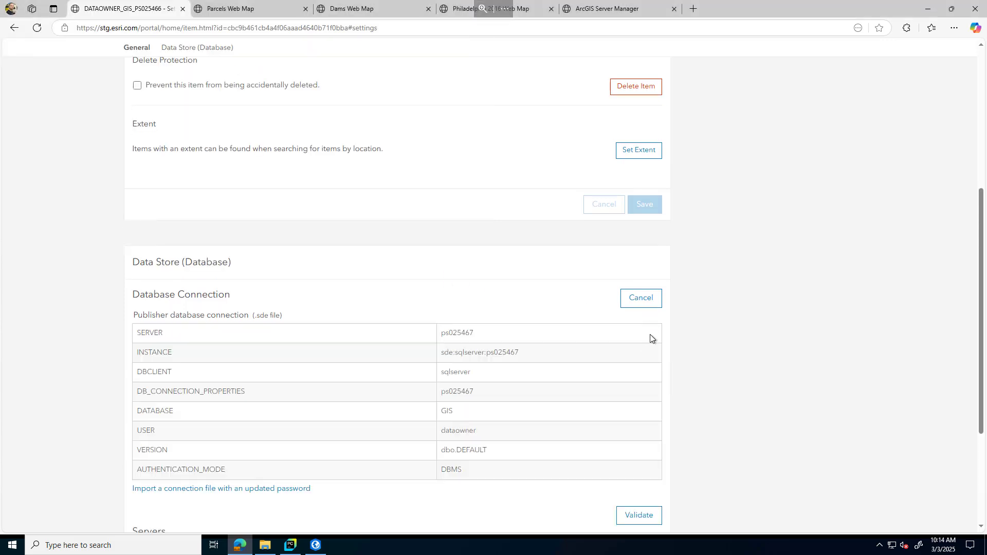
{"action": "scroll", "coordinate": [650, 334], "scroll_direction": "down", "scroll_amount": 1}
{"action": "left_click", "coordinate": [639, 464]}
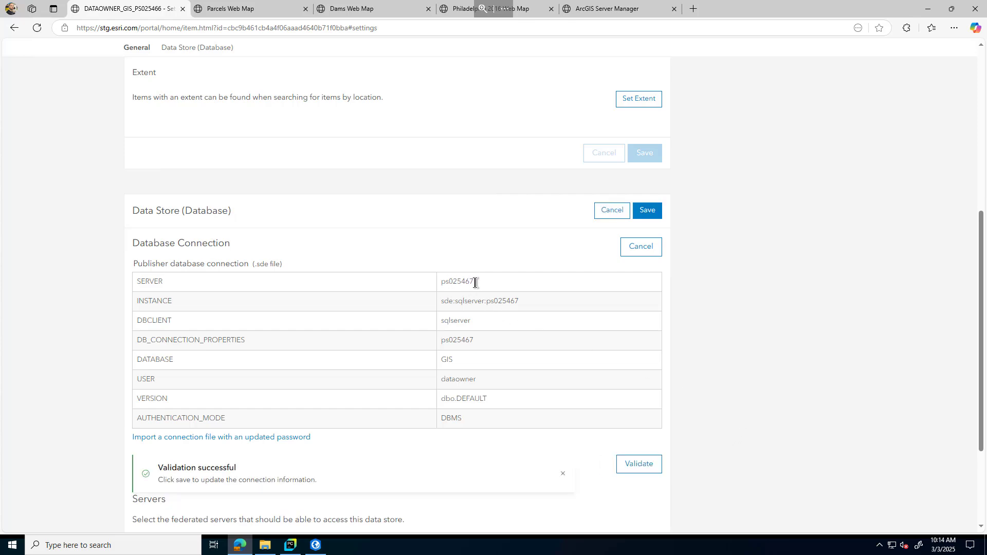
{"action": "left_click", "coordinate": [648, 210]}
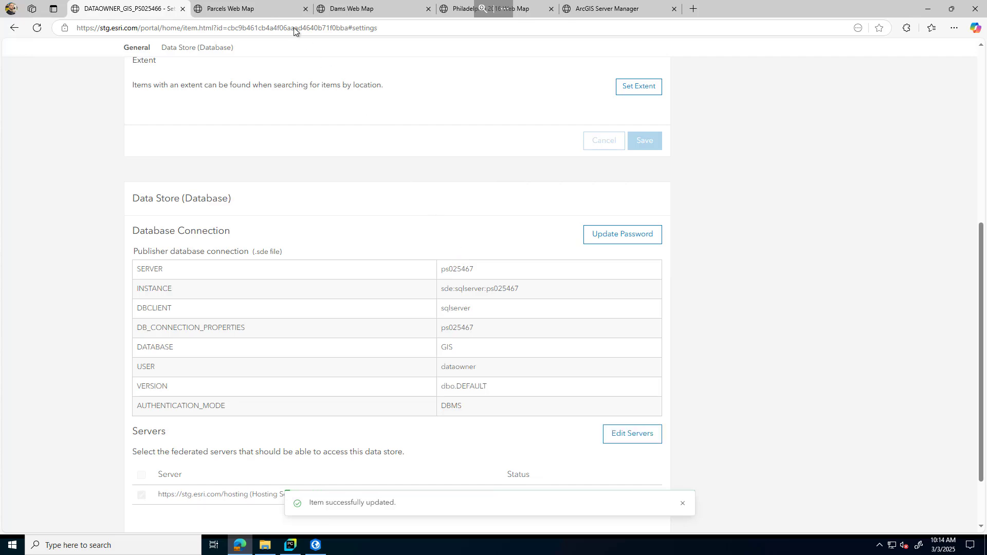
Confirm the Parcels Web Map draws its parcels, then list the services in Server Manager
{"action": "left_click", "coordinate": [258, 8]}
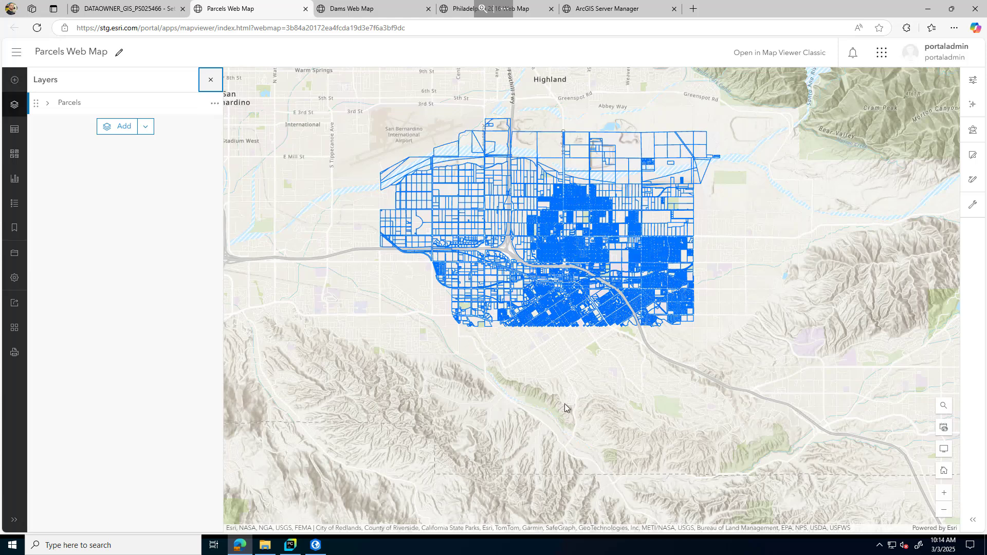
{"action": "left_click", "coordinate": [603, 13]}
{"action": "left_click", "coordinate": [507, 63]}
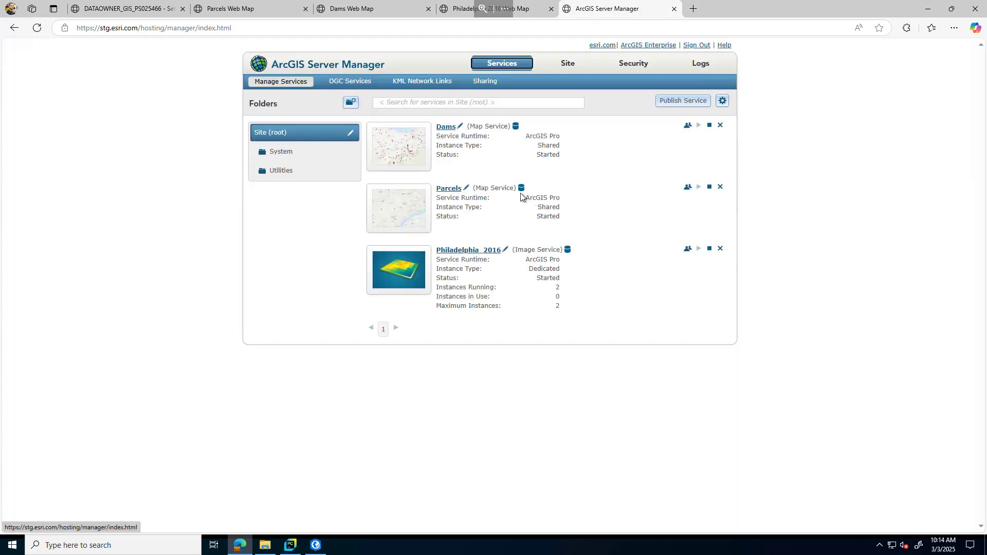
{"action": "left_click", "coordinate": [521, 188]}
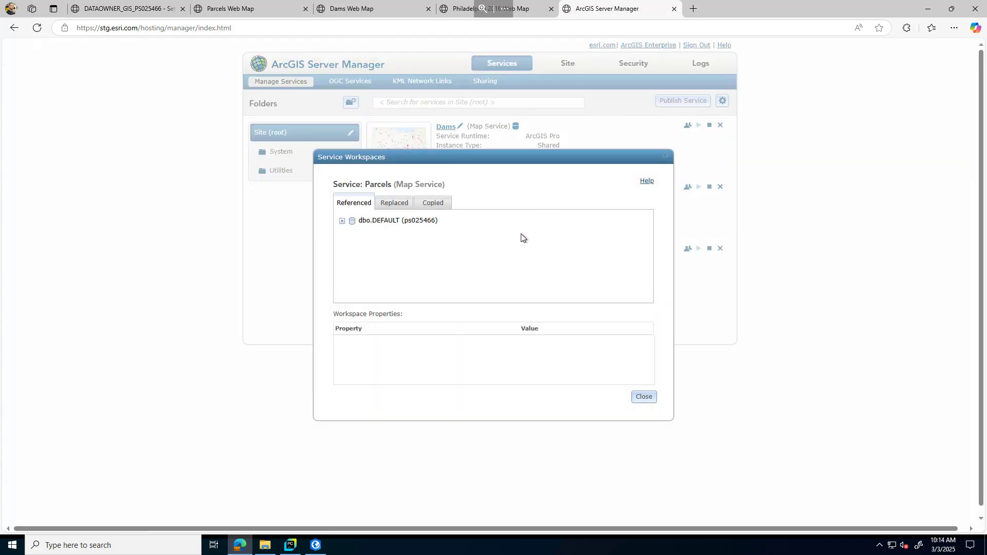
{"action": "left_click", "coordinate": [340, 222]}
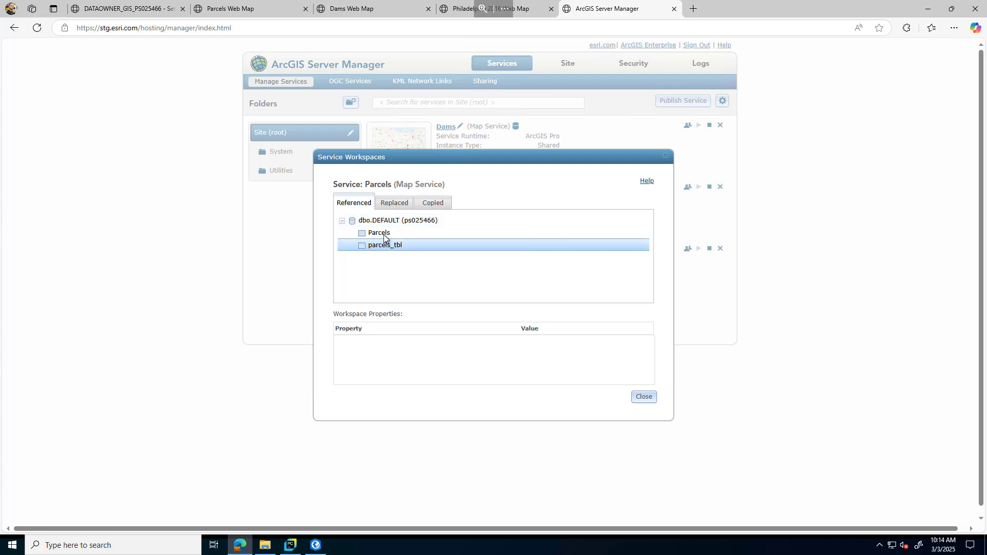
{"action": "left_click", "coordinate": [666, 156]}
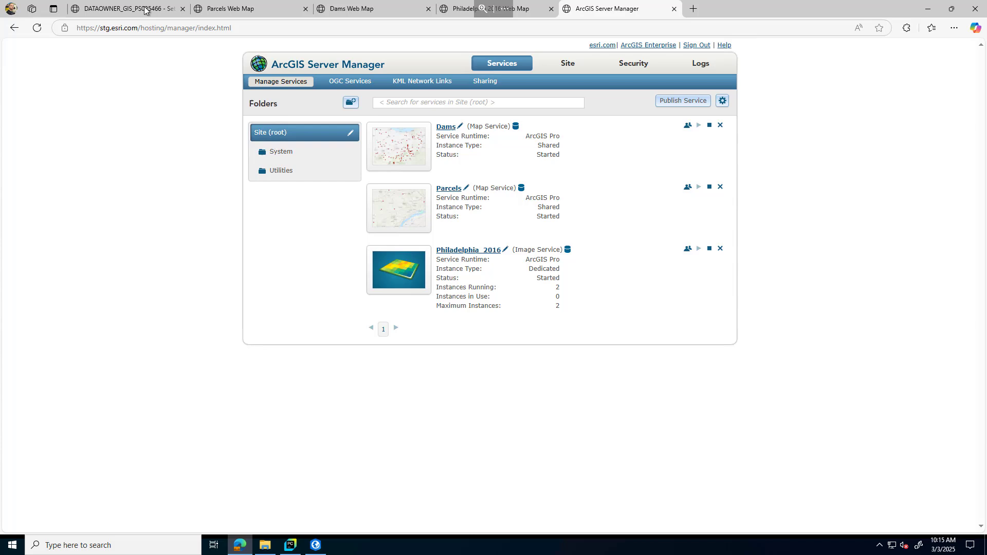
Go back to the Data Stores content folder and open the PROJECTS item's settings
{"action": "left_click", "coordinate": [124, 8]}
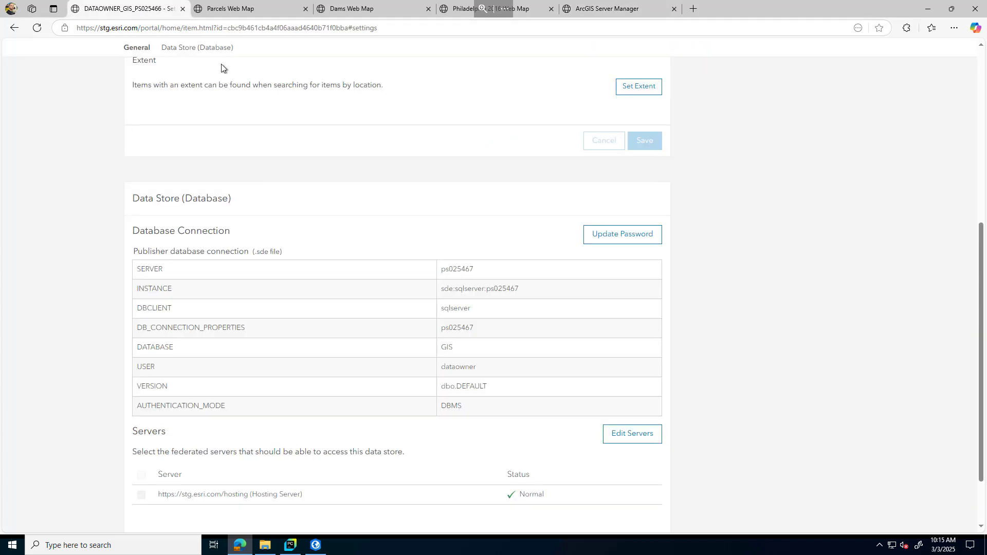
{"action": "left_click", "coordinate": [16, 28]}
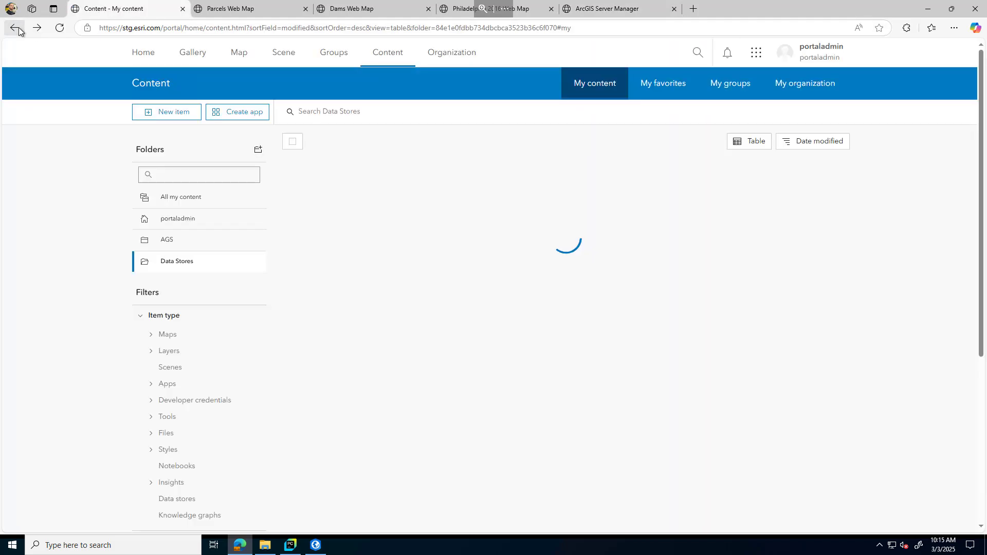
{"action": "left_click", "coordinate": [330, 211]}
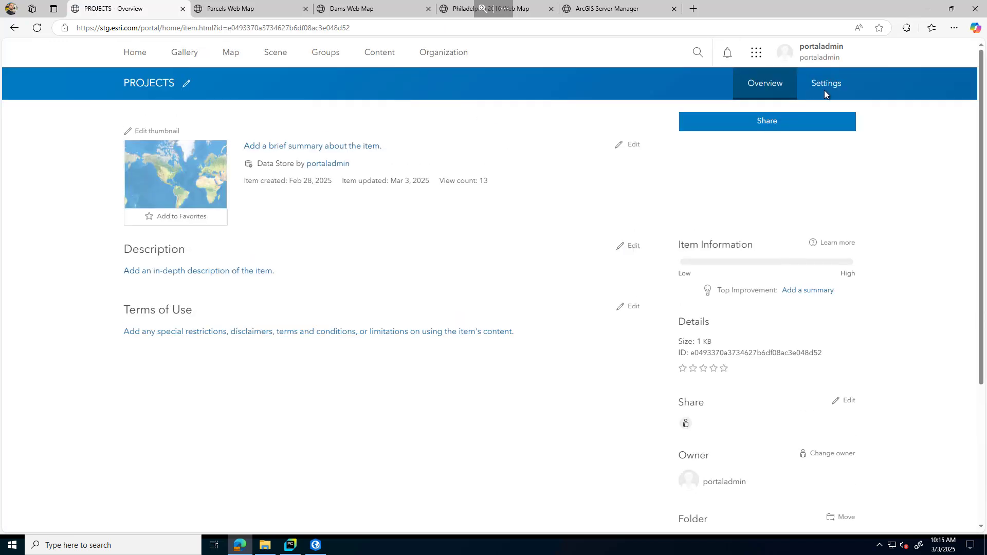
{"action": "left_click", "coordinate": [825, 92]}
{"action": "scroll", "coordinate": [566, 389], "scroll_direction": "down", "scroll_amount": 5}
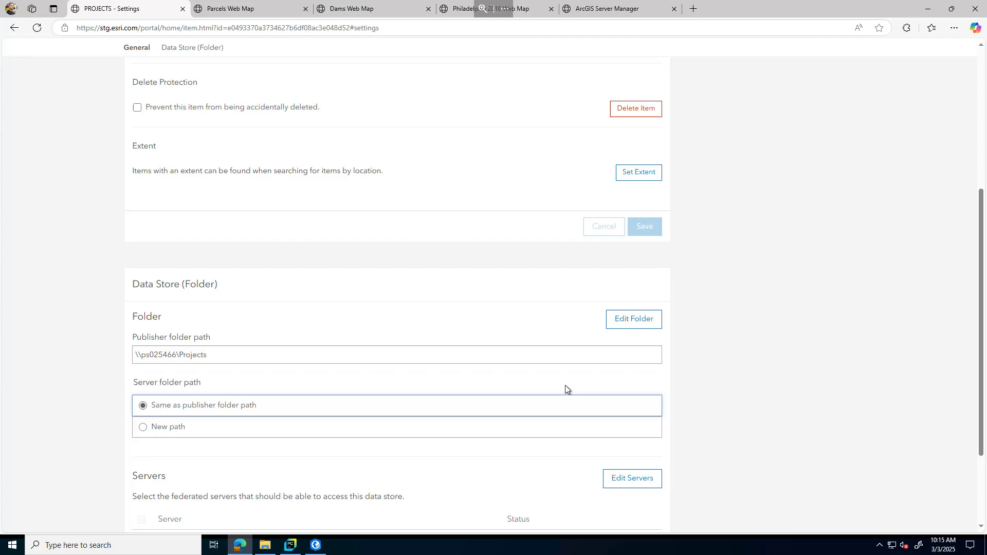
Change the publisher folder path to \\ps025467\Projects, validate it, and save
{"action": "left_click", "coordinate": [626, 321]}
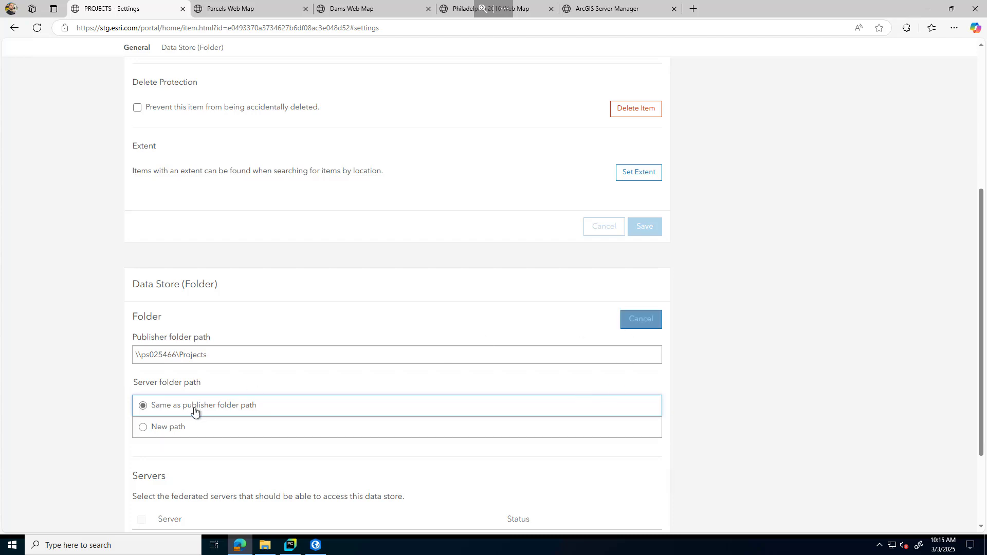
{"action": "left_click", "coordinate": [176, 355]}
{"action": "key", "text": "BackSpace"}
{"action": "type", "text": "7"}
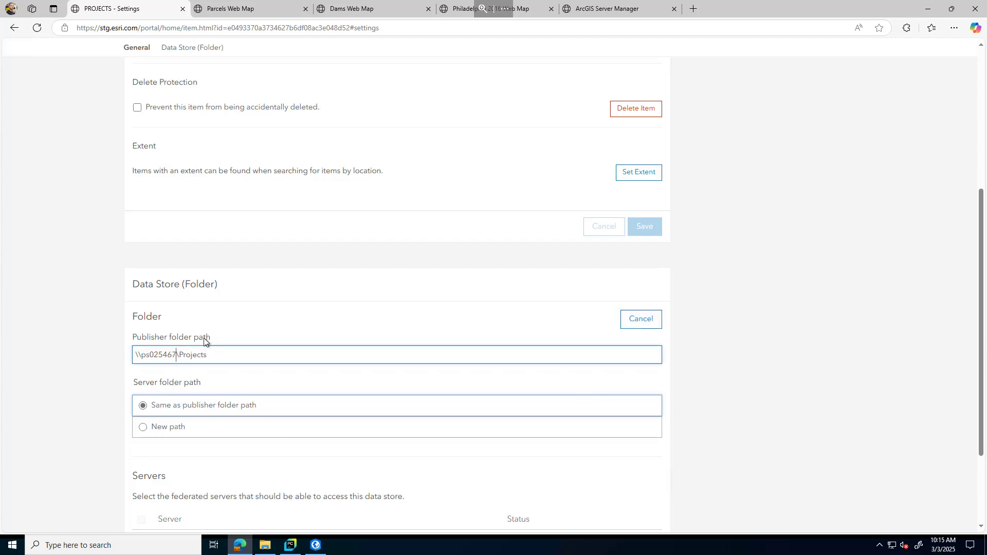
{"action": "left_click", "coordinate": [567, 315]}
{"action": "left_click", "coordinate": [638, 459]}
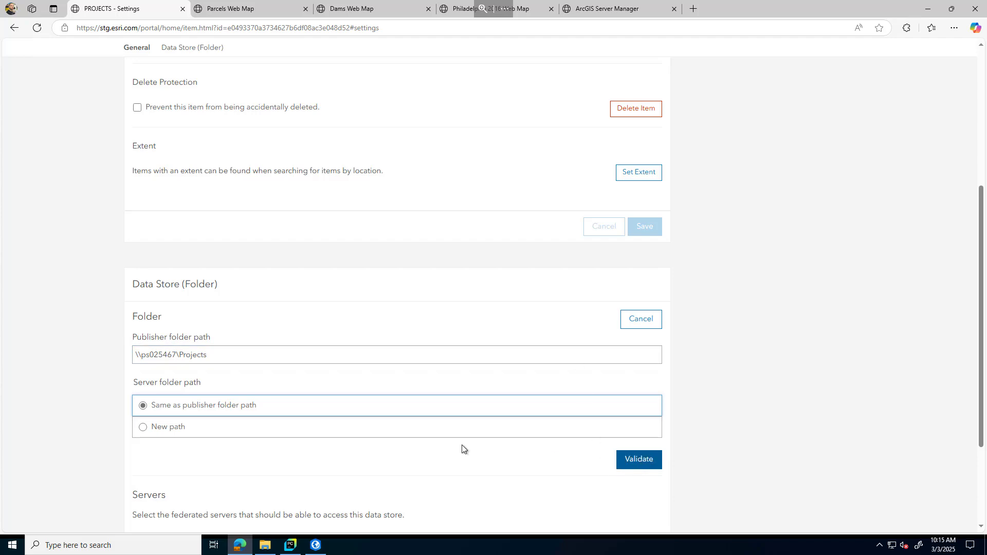
{"action": "scroll", "coordinate": [319, 442], "scroll_direction": "down", "scroll_amount": 3}
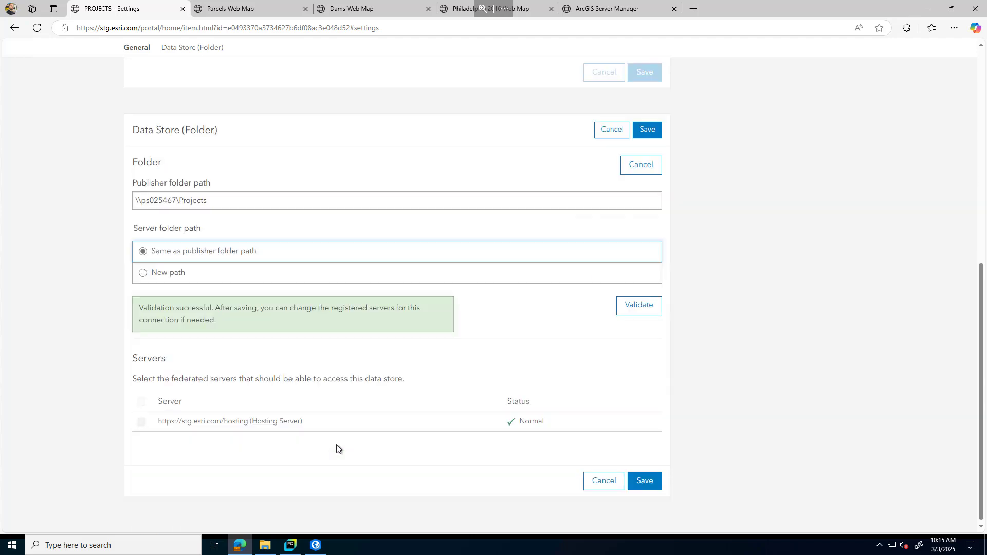
{"action": "left_click", "coordinate": [646, 485]}
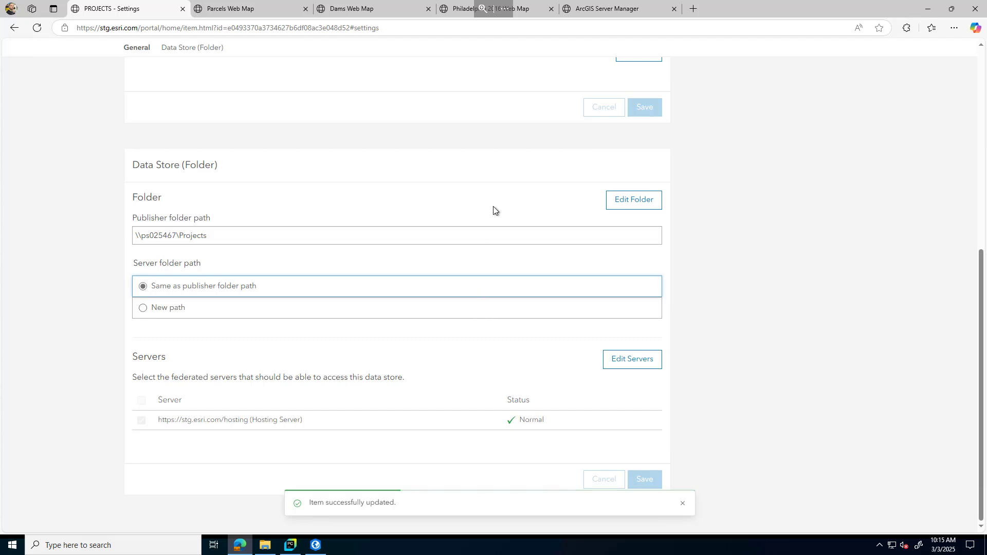
Refresh the Dams Web Map so its dam points across Ohio redraw
{"action": "left_click", "coordinate": [361, 9]}
{"action": "left_click", "coordinate": [38, 29]}
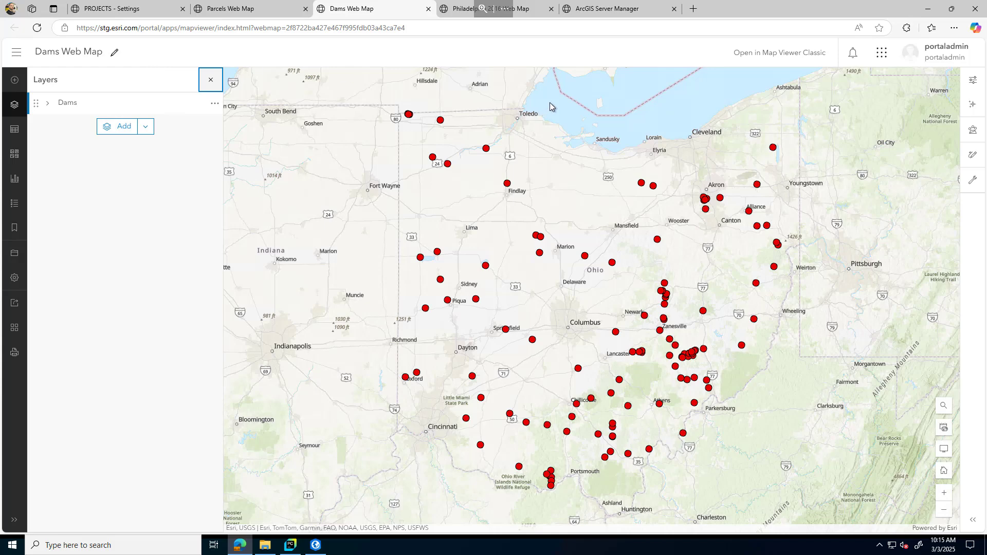
Copy the arcgisserver folder on OS (C:) and paste a duplicate into the same drive
{"action": "left_click", "coordinate": [265, 549]}
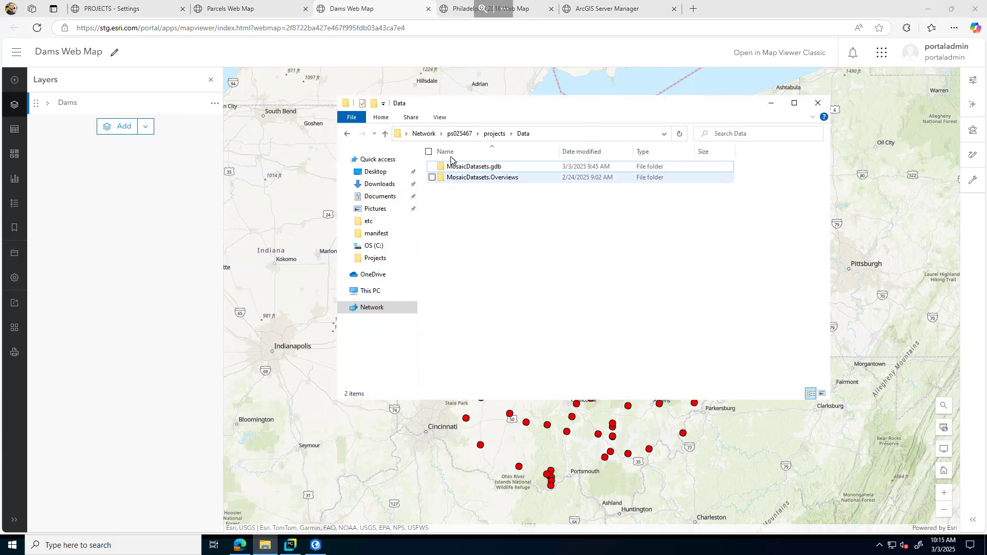
{"action": "left_click", "coordinate": [373, 246]}
{"action": "left_click", "coordinate": [452, 188]}
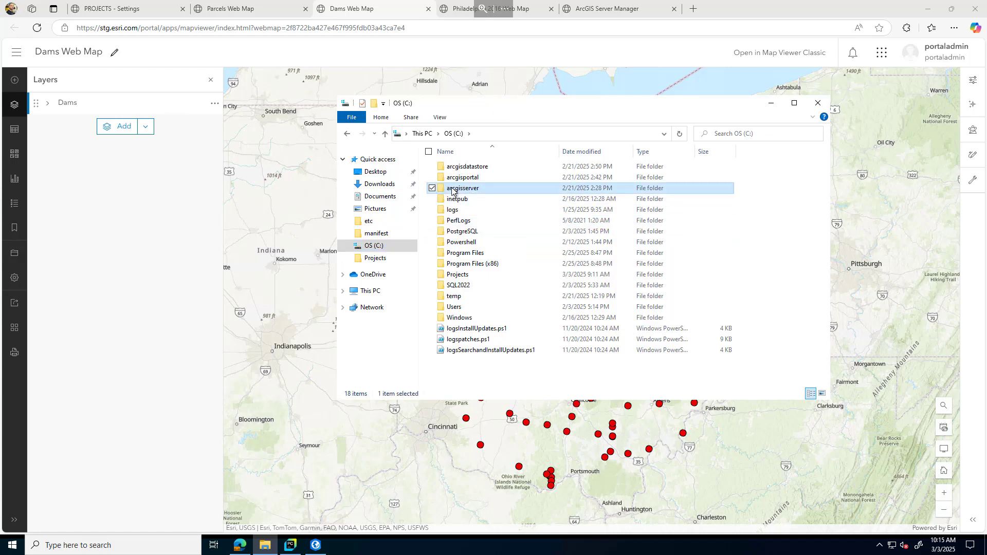
{"action": "right_click", "coordinate": [451, 188]}
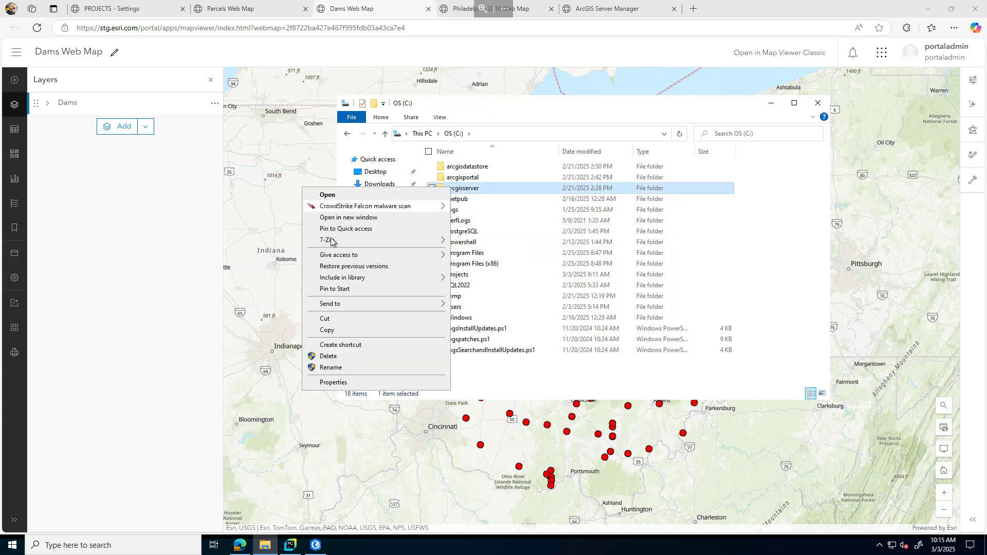
{"action": "left_click", "coordinate": [323, 335]}
{"action": "right_click", "coordinate": [455, 382]}
{"action": "left_click", "coordinate": [376, 433]}
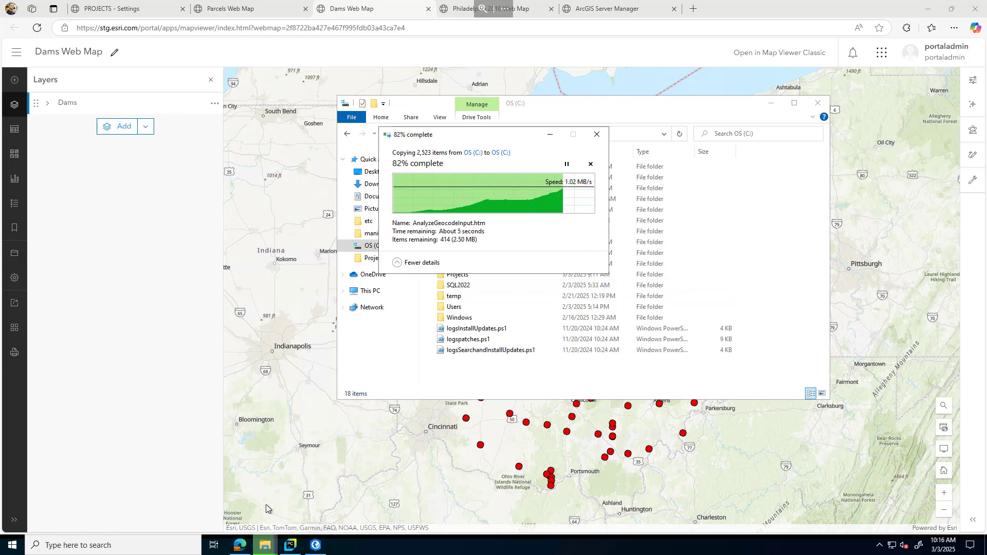
Open the Services app via search and stop the ArcGIS Server service
{"action": "left_click", "coordinate": [118, 545]}
{"action": "type", "text": "serv"}
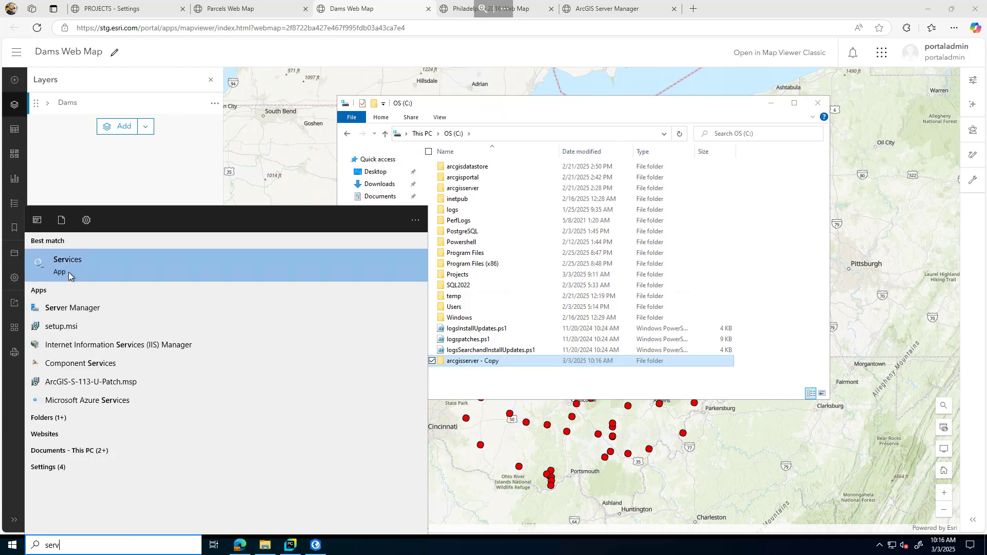
{"action": "left_click", "coordinate": [73, 273]}
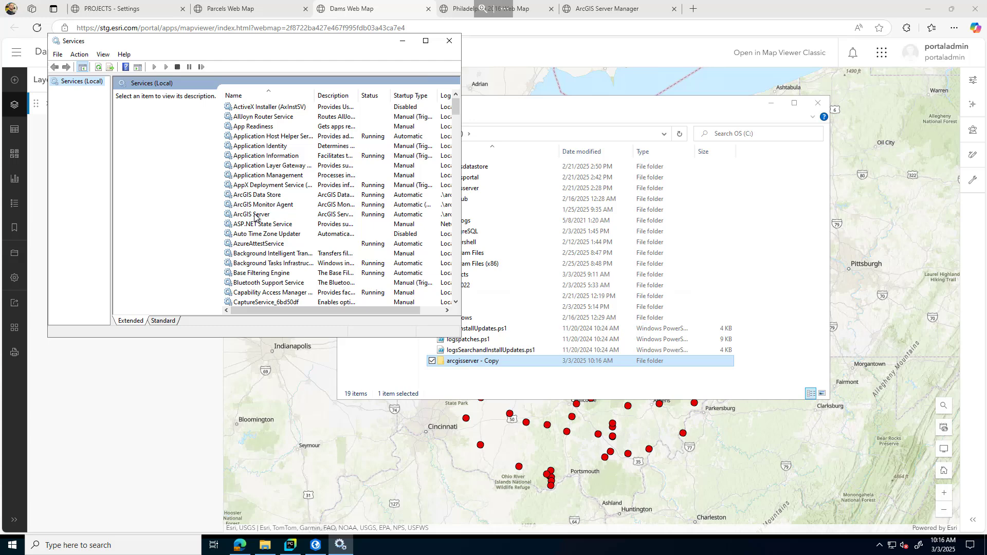
{"action": "left_click", "coordinate": [254, 215]}
{"action": "left_click", "coordinate": [178, 66]}
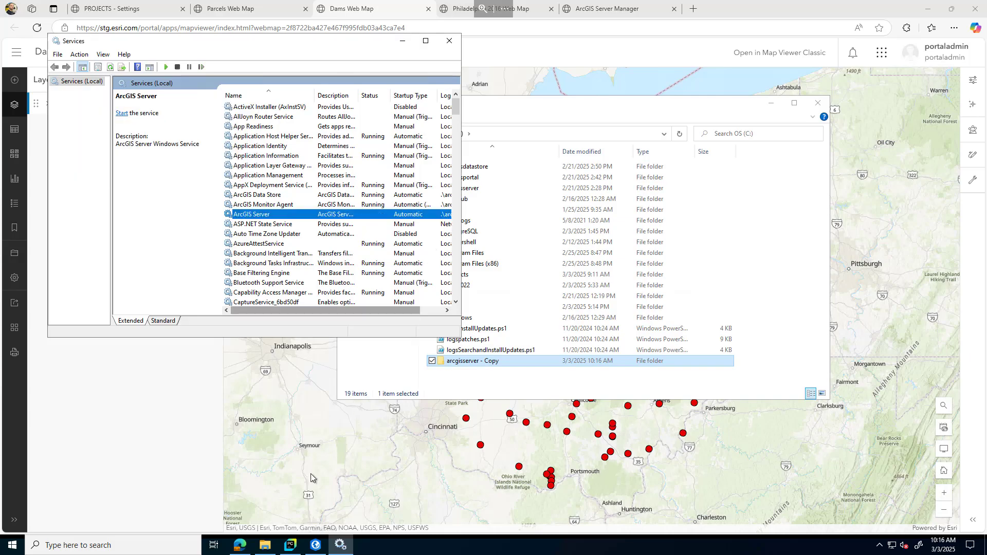
Open Update Enterprise Geodatabase Data Stores.py and review its input and config-store services paths
{"action": "left_click", "coordinate": [290, 546]}
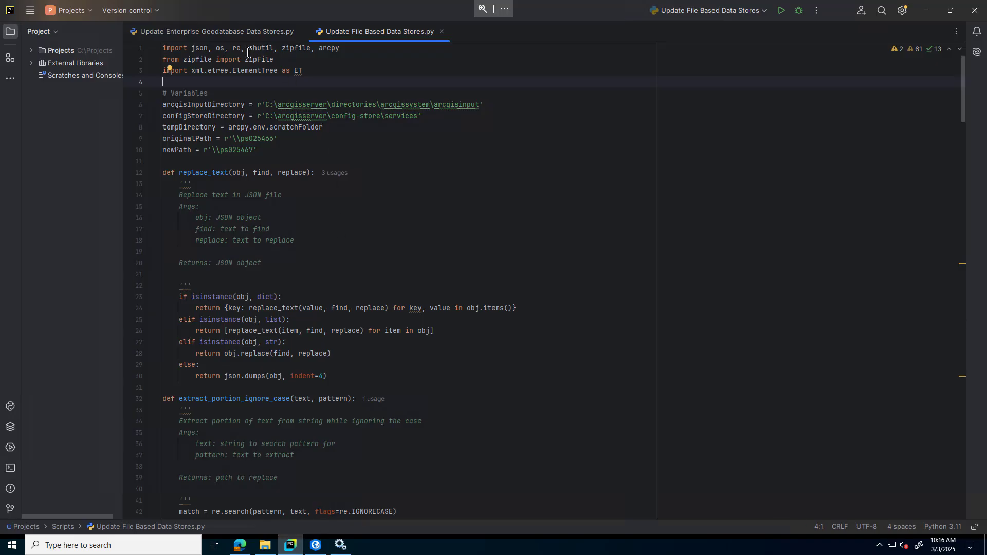
{"action": "left_click", "coordinate": [227, 33]}
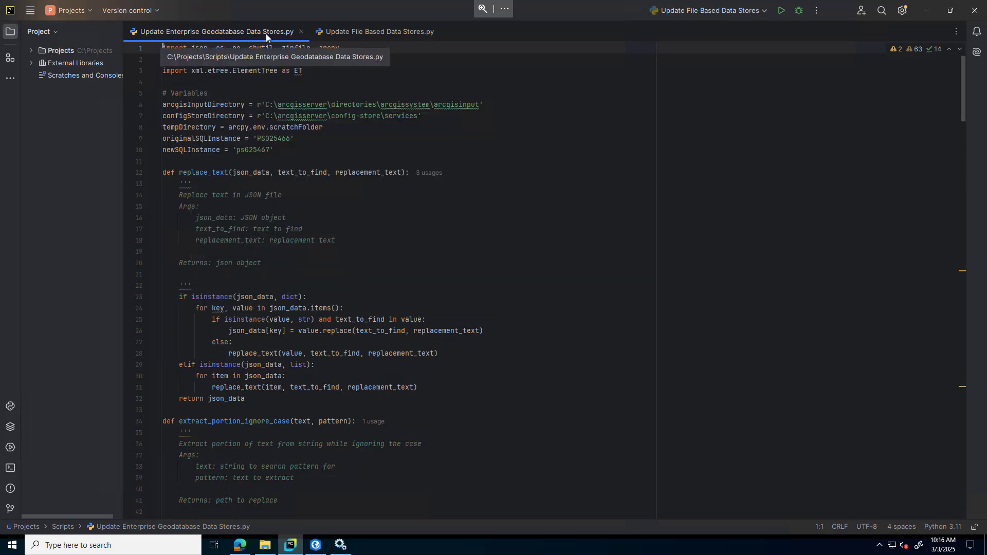
{"action": "left_click", "coordinate": [223, 94]}
{"action": "key", "text": "shift+Home"}
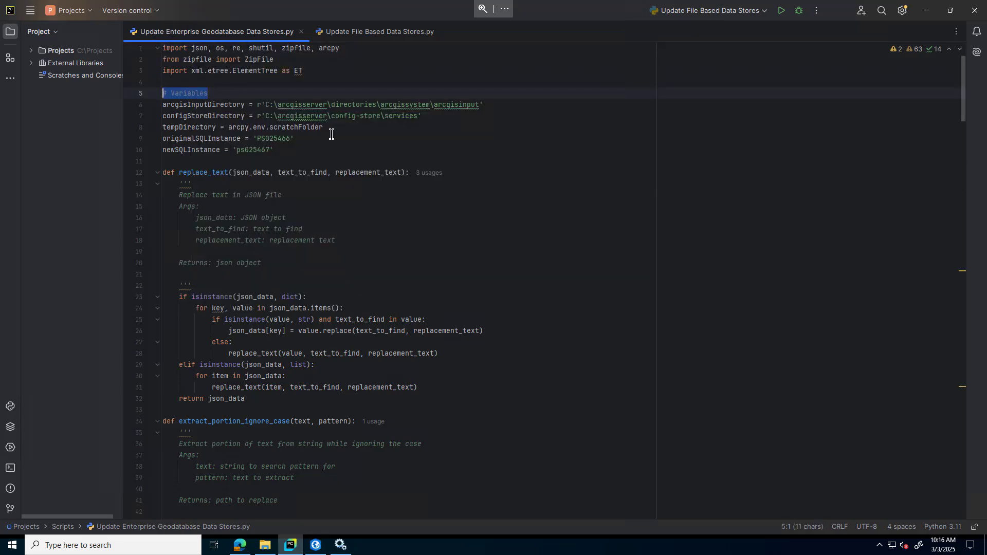
{"action": "left_click", "coordinate": [346, 126]}
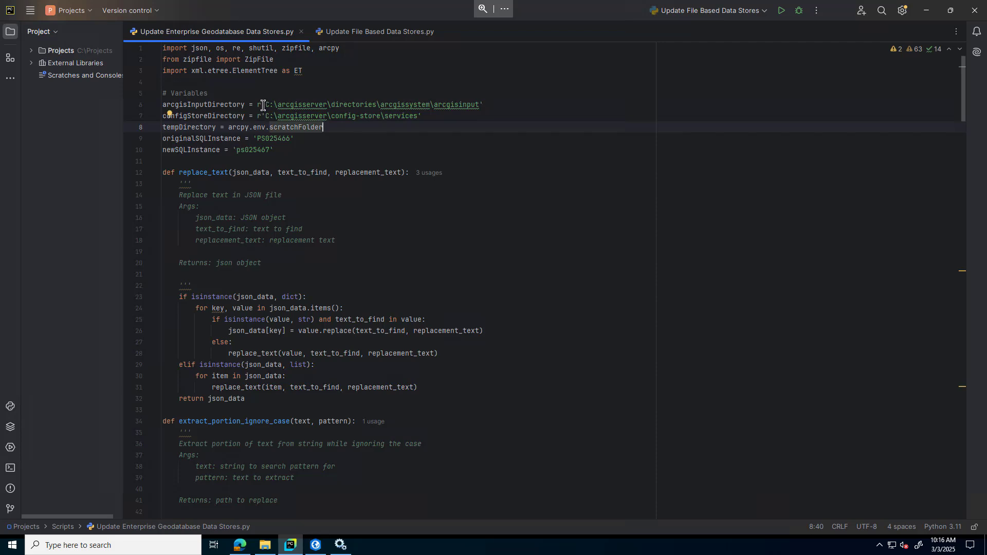
{"action": "left_click_drag", "start_coordinate": [256, 105], "coordinate": [485, 107]}
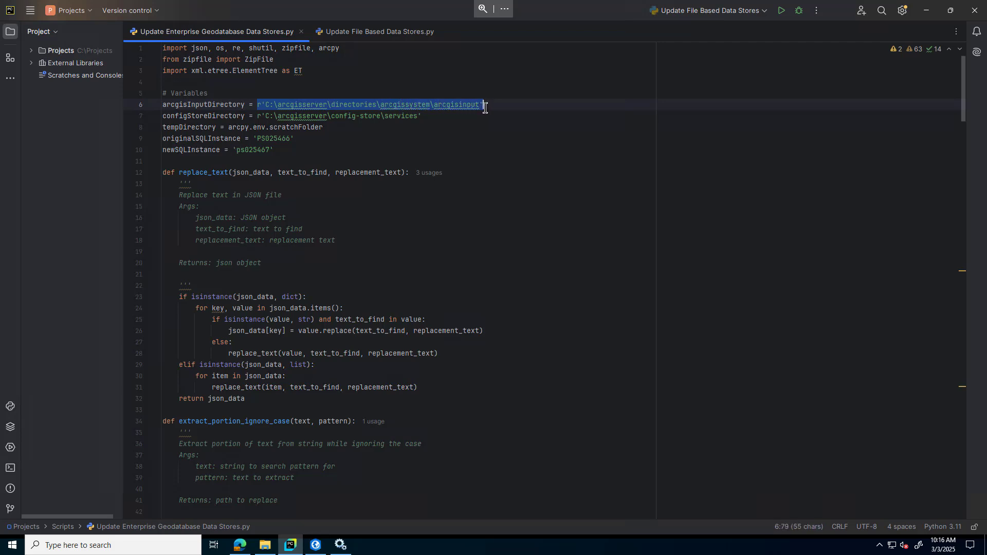
{"action": "left_click_drag", "start_coordinate": [256, 117], "coordinate": [429, 117]}
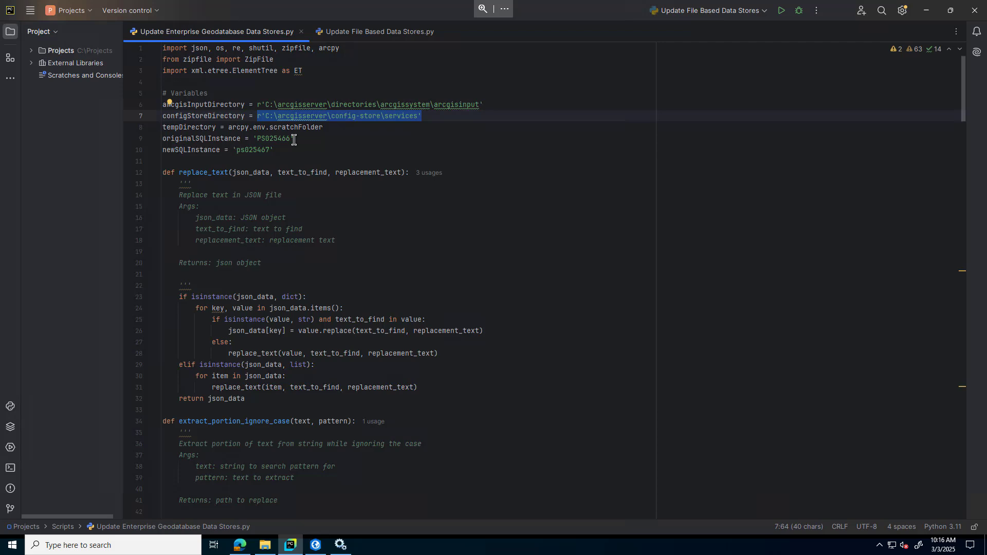
Confirm the SQL instance change from PS025466 to ps025467 and run the script
{"action": "left_click_drag", "start_coordinate": [299, 139], "coordinate": [252, 139]}
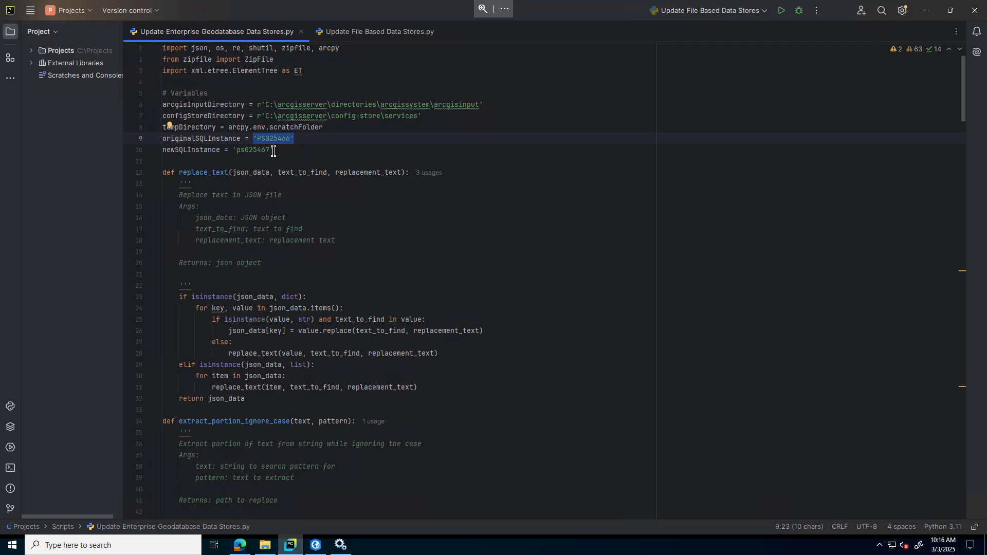
{"action": "left_click_drag", "start_coordinate": [275, 150], "coordinate": [231, 148]}
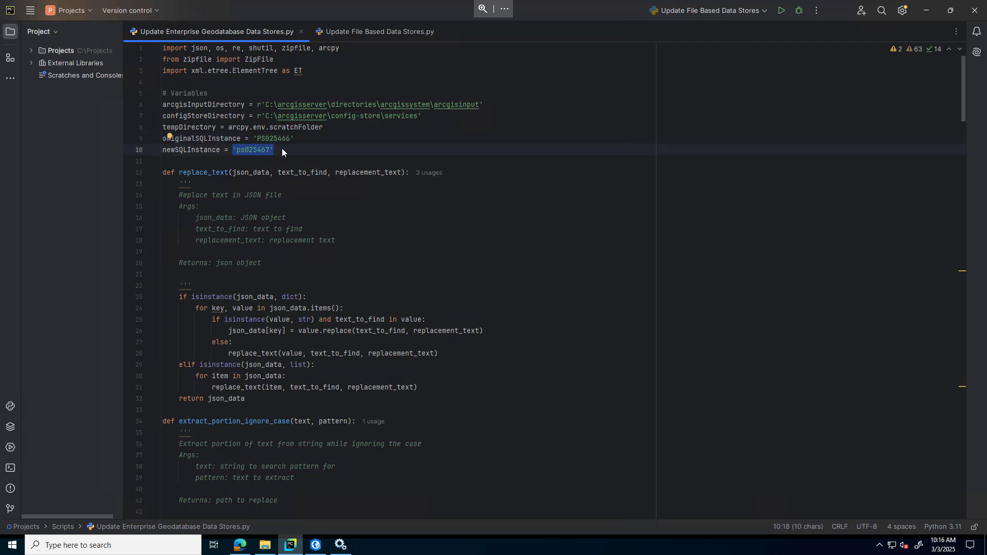
{"action": "right_click", "coordinate": [447, 124]}
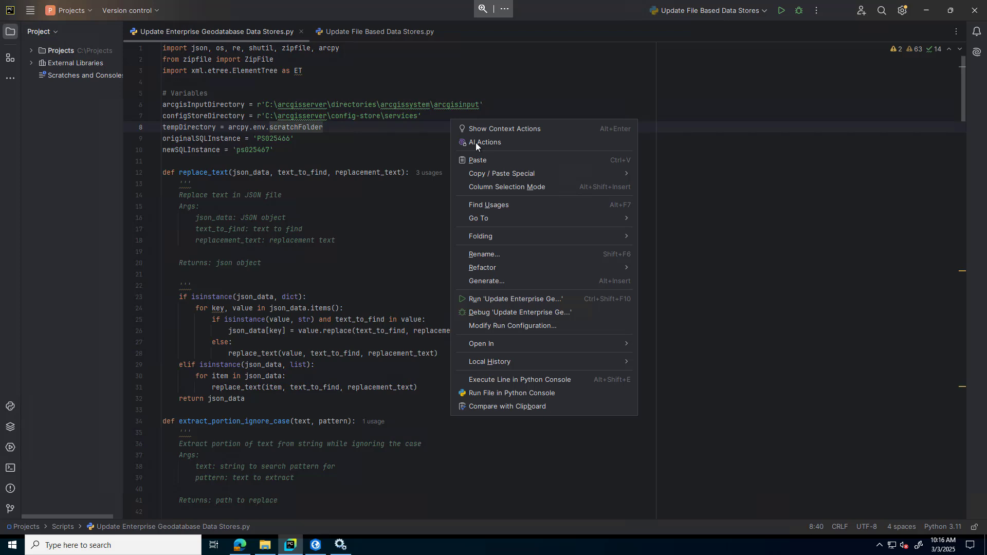
{"action": "left_click", "coordinate": [468, 299]}
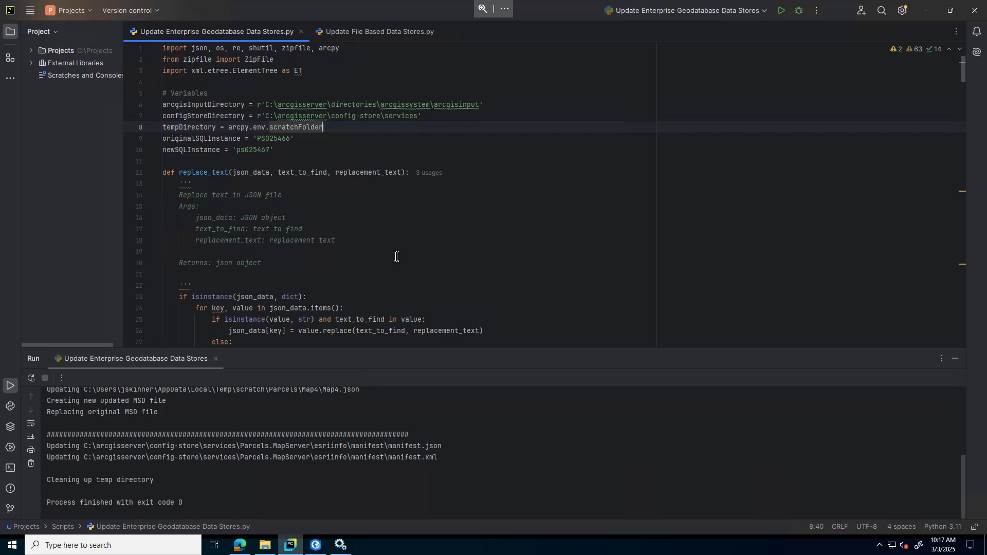
{"action": "left_click", "coordinate": [363, 29]}
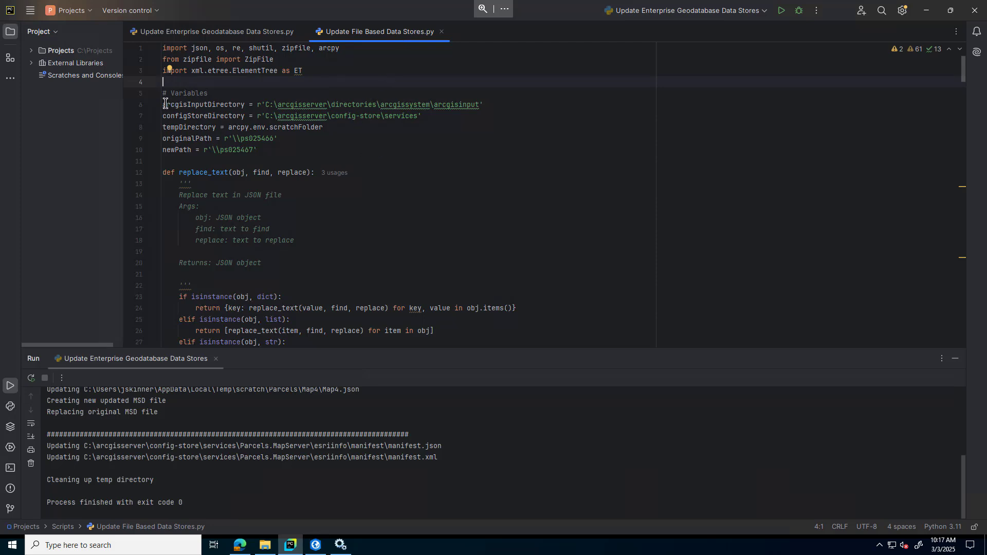
{"action": "left_click_drag", "start_coordinate": [165, 105], "coordinate": [334, 114]}
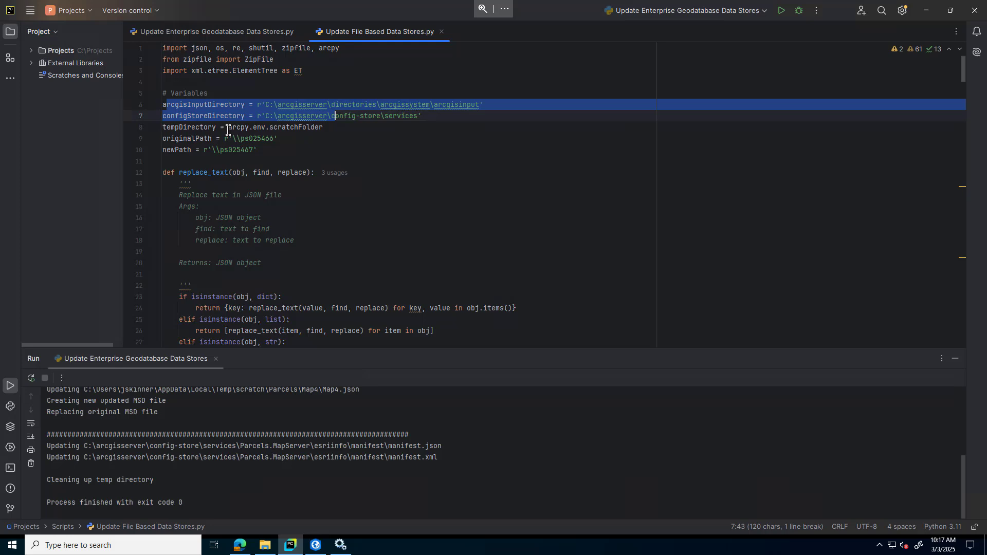
{"action": "left_click_drag", "start_coordinate": [277, 139], "coordinate": [148, 137]}
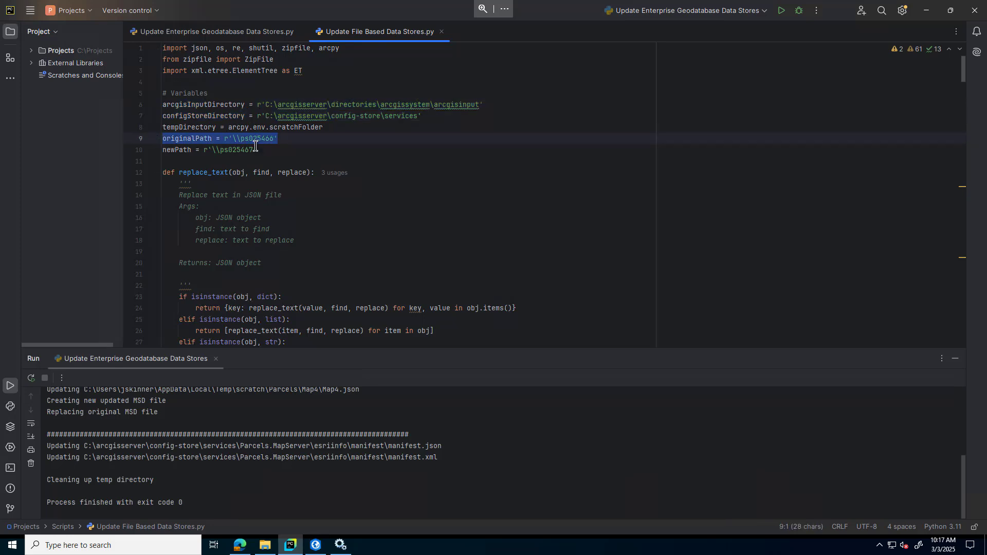
{"action": "left_click_drag", "start_coordinate": [257, 150], "coordinate": [164, 149]}
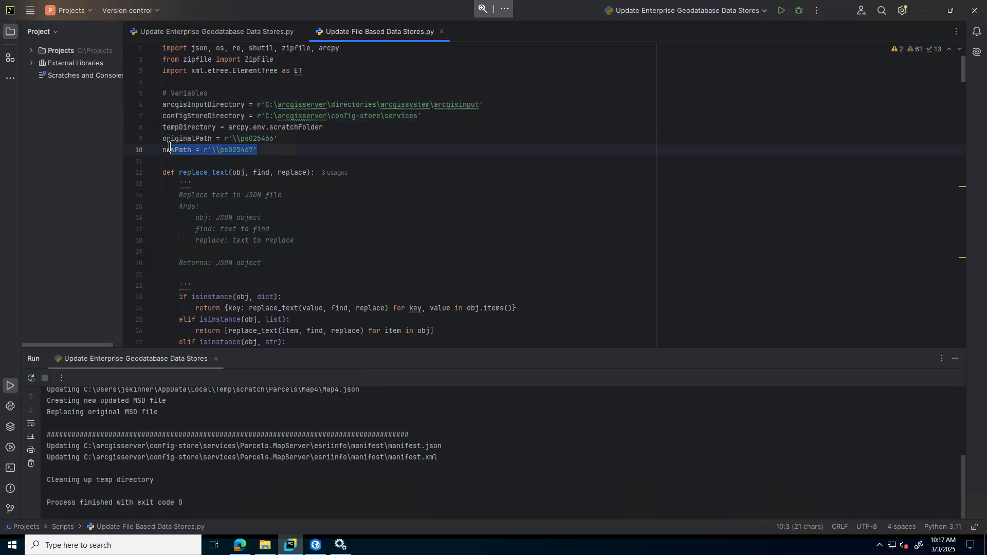
{"action": "left_click", "coordinate": [277, 138]}
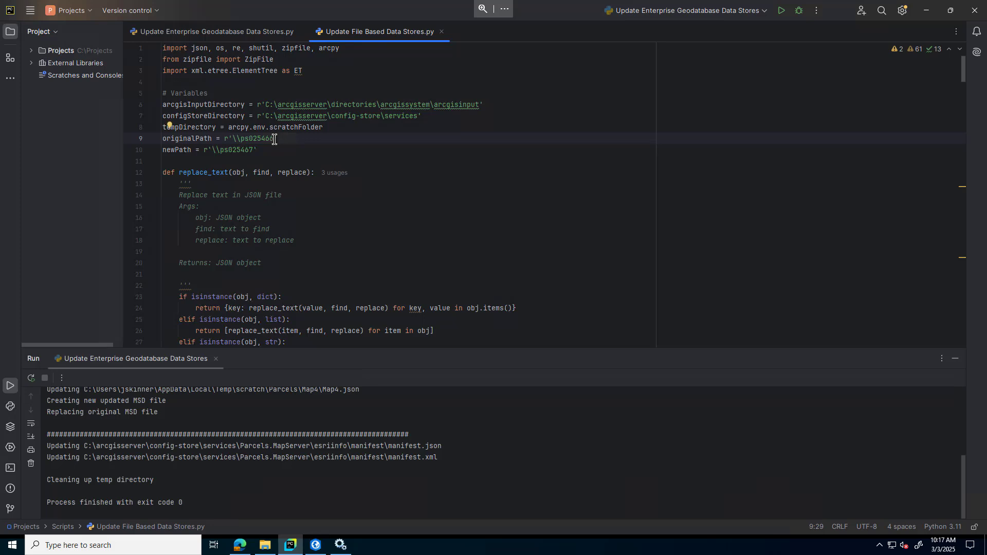
{"action": "key", "text": "Left"}
{"action": "left_click_drag", "start_coordinate": [290, 140], "coordinate": [215, 150]}
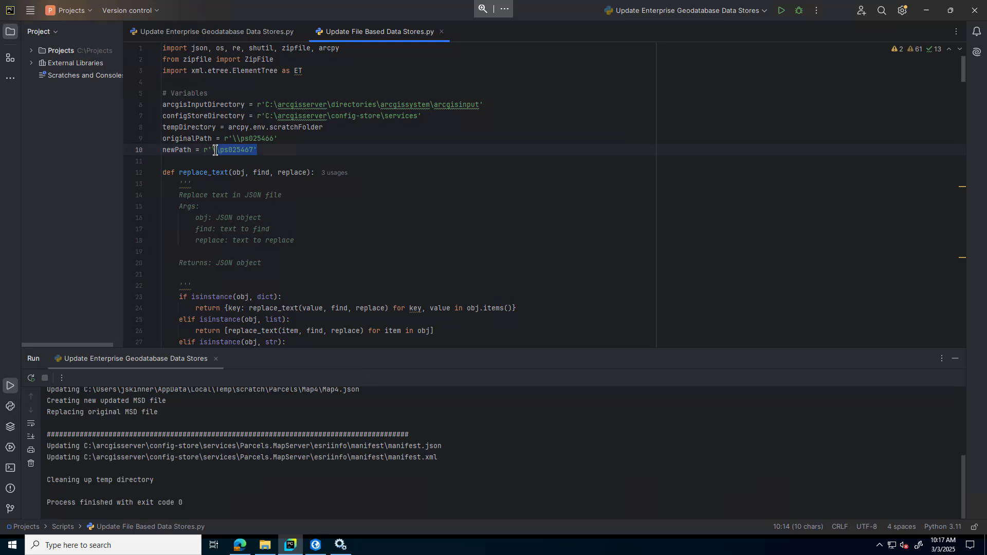
Run the script to exit code 0, updating the Philadelphia_2016.ImageServer files
{"action": "right_click", "coordinate": [410, 149]}
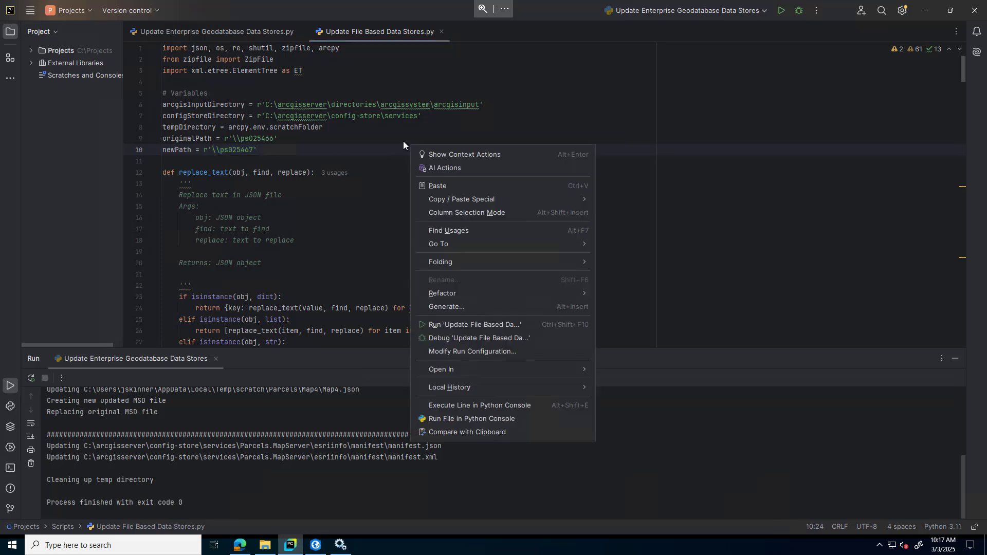
{"action": "left_click", "coordinate": [436, 326]}
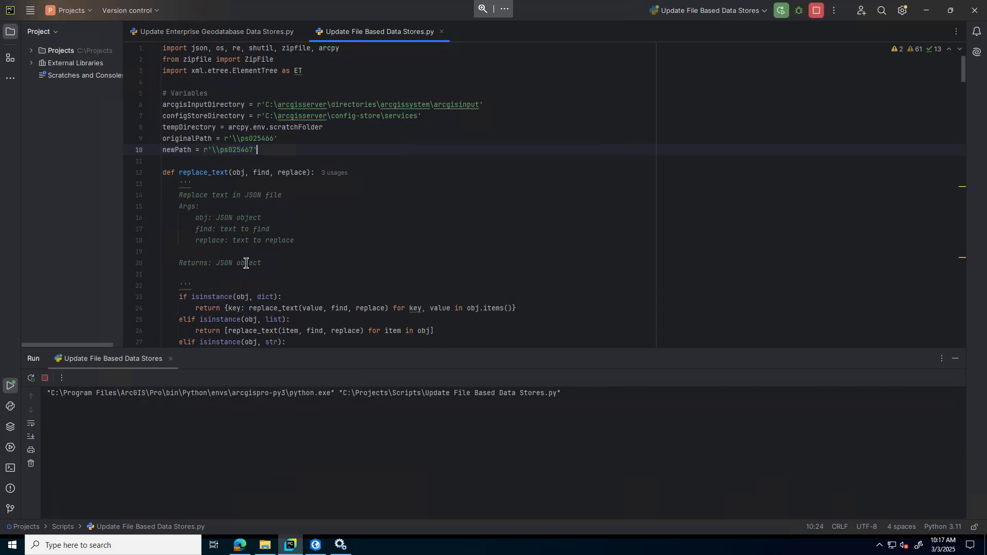
{"action": "mouse_move", "coordinate": [248, 261]}
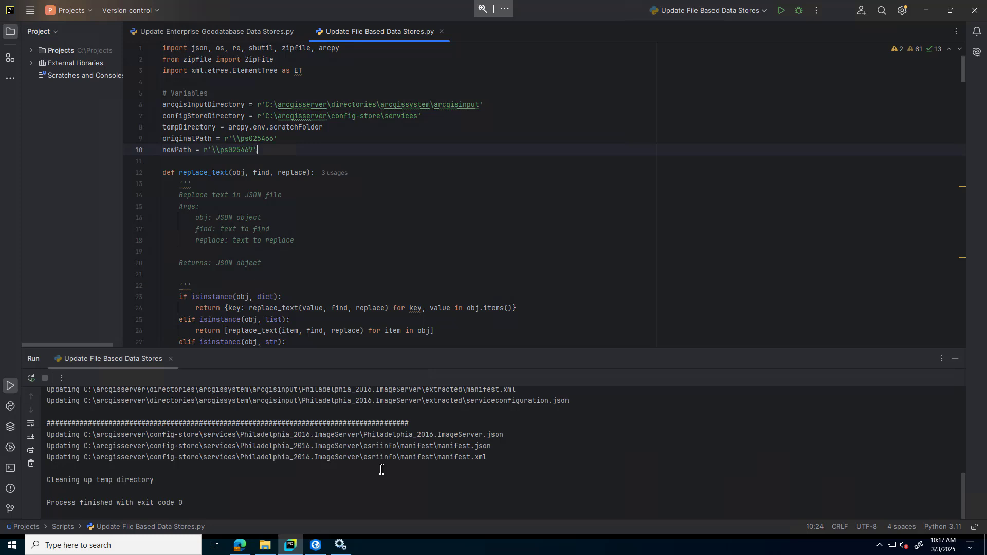
{"action": "left_click", "coordinate": [341, 545]}
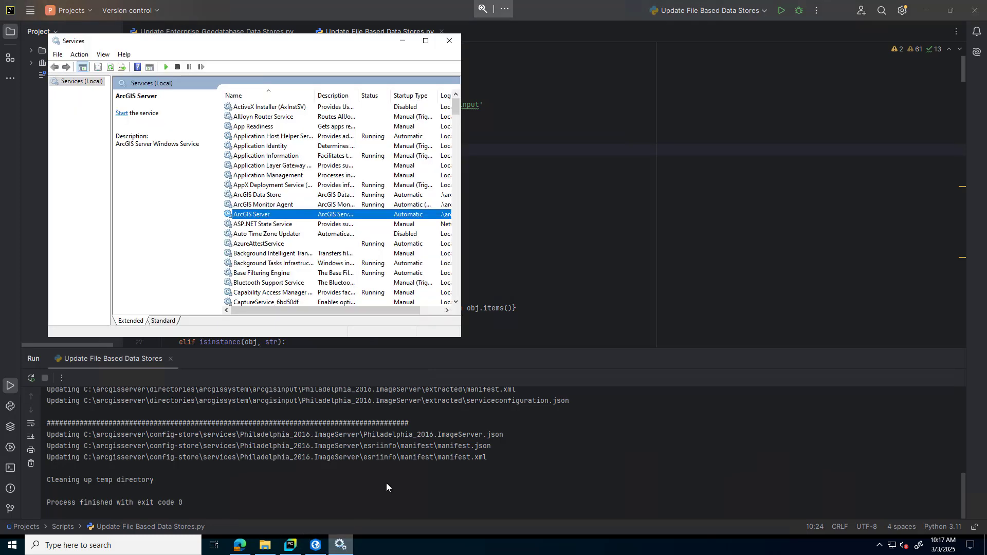
Start the ArcGIS Server Windows service again
{"action": "left_click", "coordinate": [166, 68]}
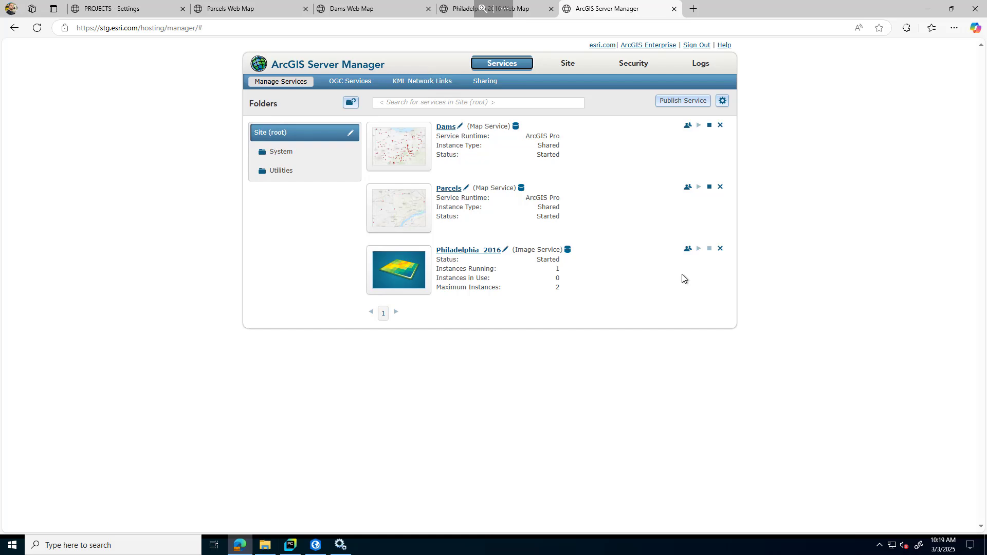
{"action": "left_click", "coordinate": [521, 188]}
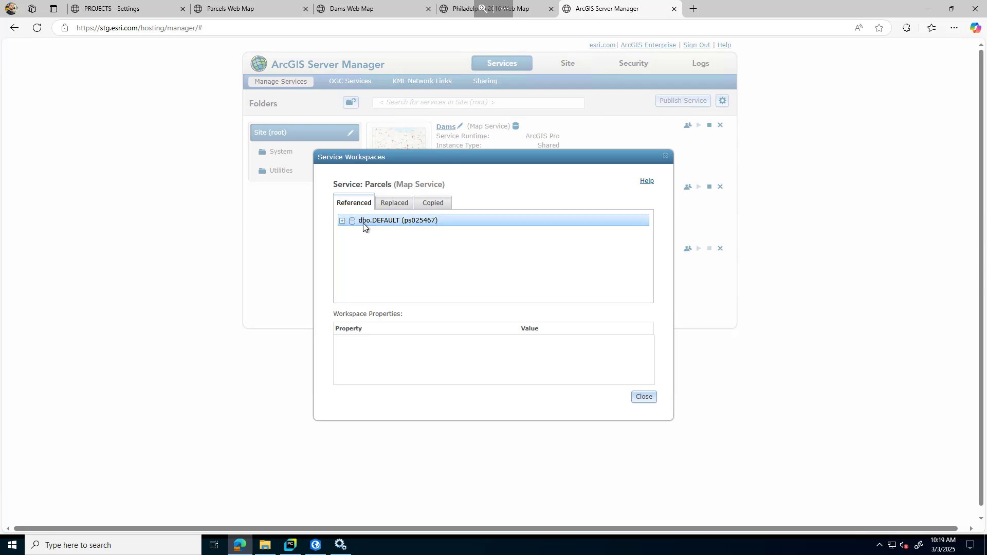
{"action": "left_click", "coordinate": [342, 222]}
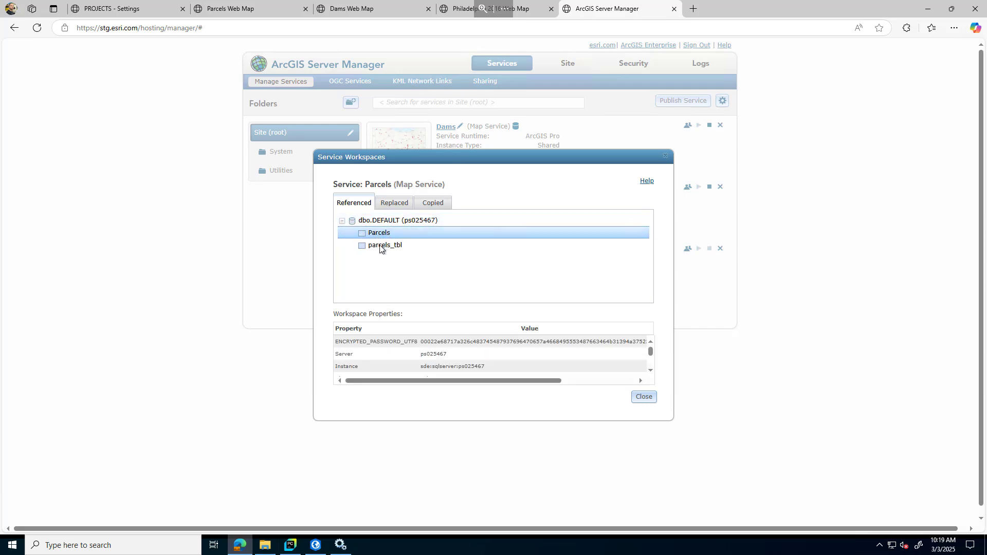
{"action": "left_click", "coordinate": [663, 155]}
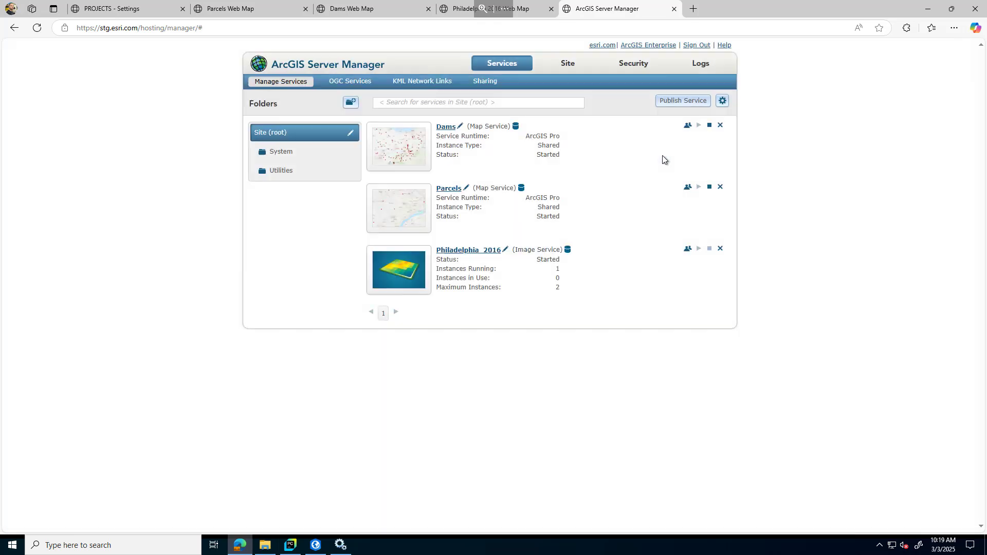
{"action": "left_click", "coordinate": [516, 127]}
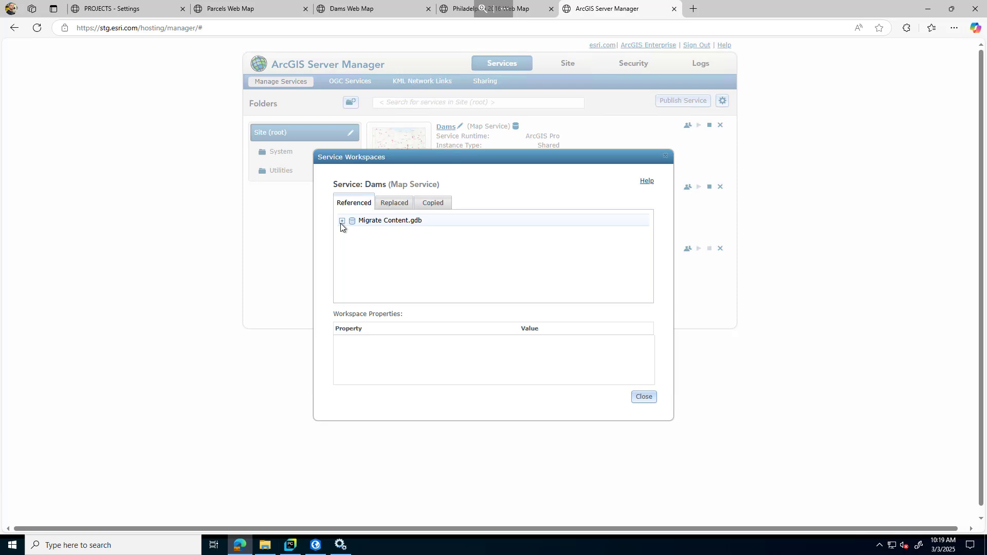
{"action": "left_click", "coordinate": [342, 221]}
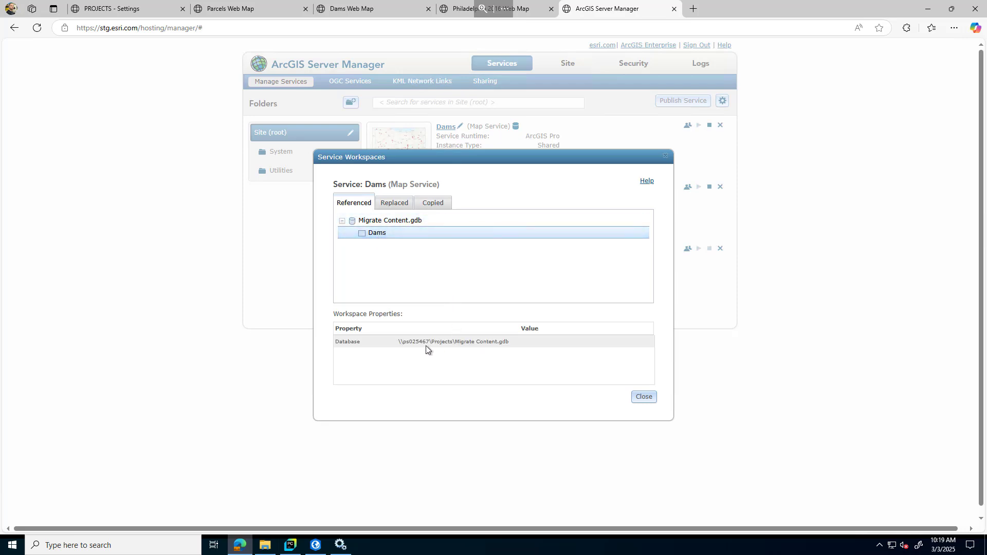
{"action": "left_click", "coordinate": [668, 157]}
{"action": "left_click", "coordinate": [568, 252]}
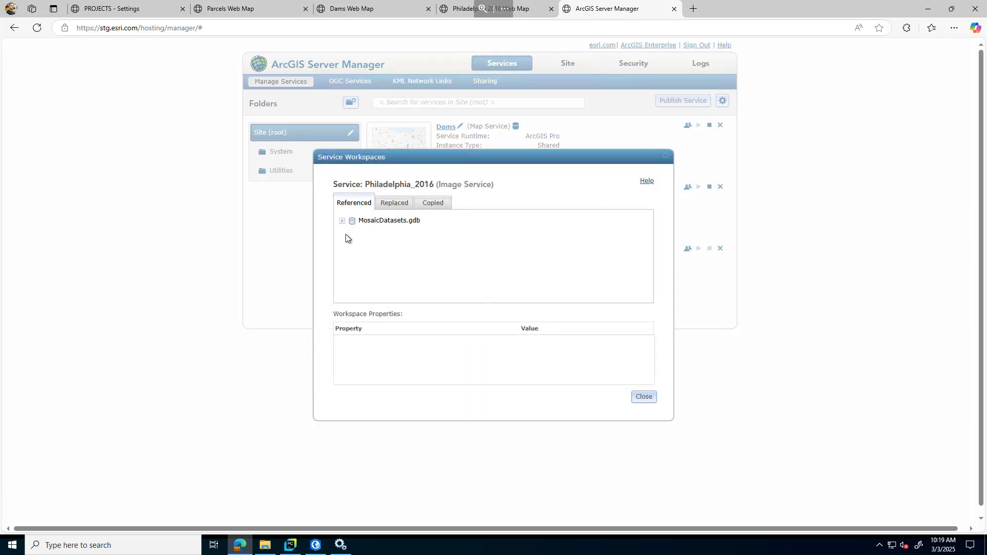
{"action": "left_click", "coordinate": [342, 222]}
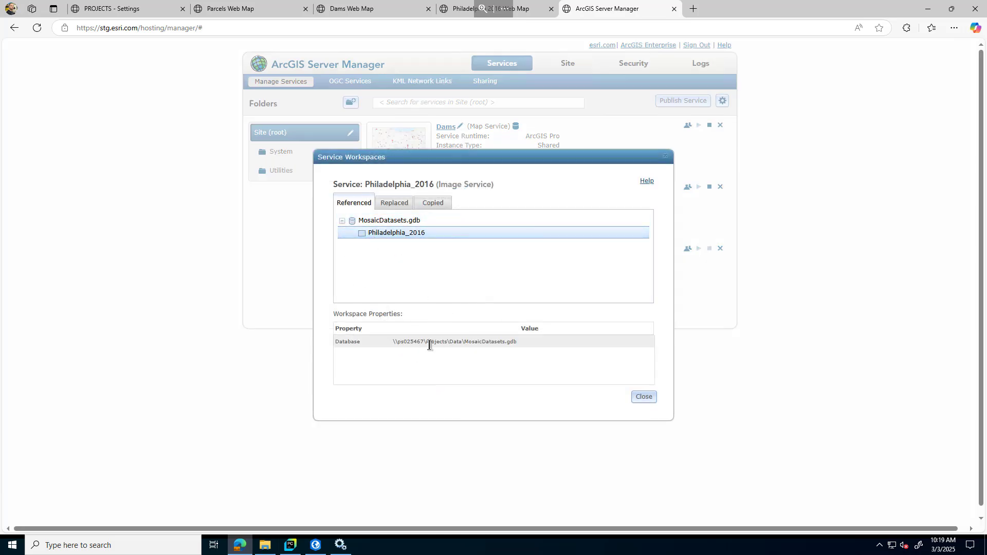
{"action": "left_click", "coordinate": [647, 398]}
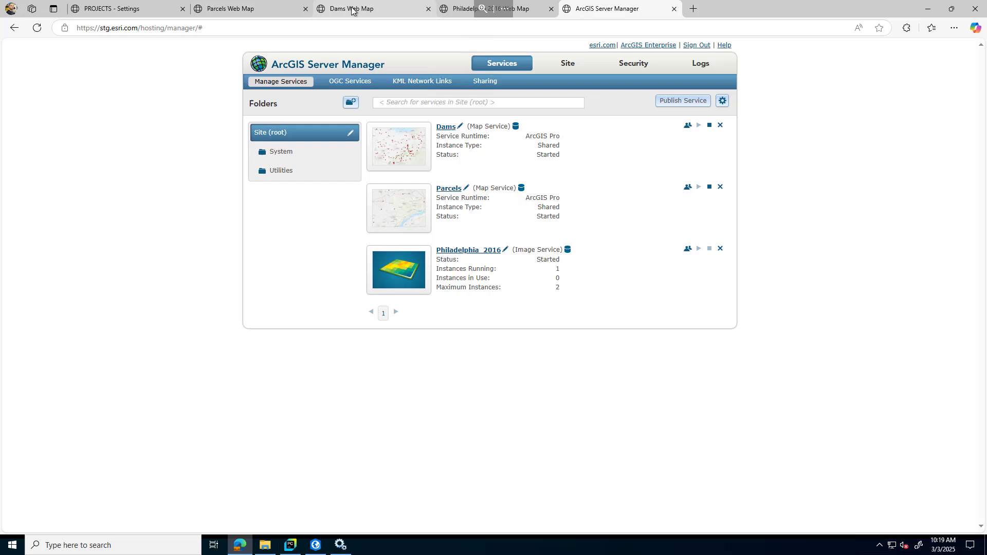
{"action": "left_click", "coordinate": [351, 10]}
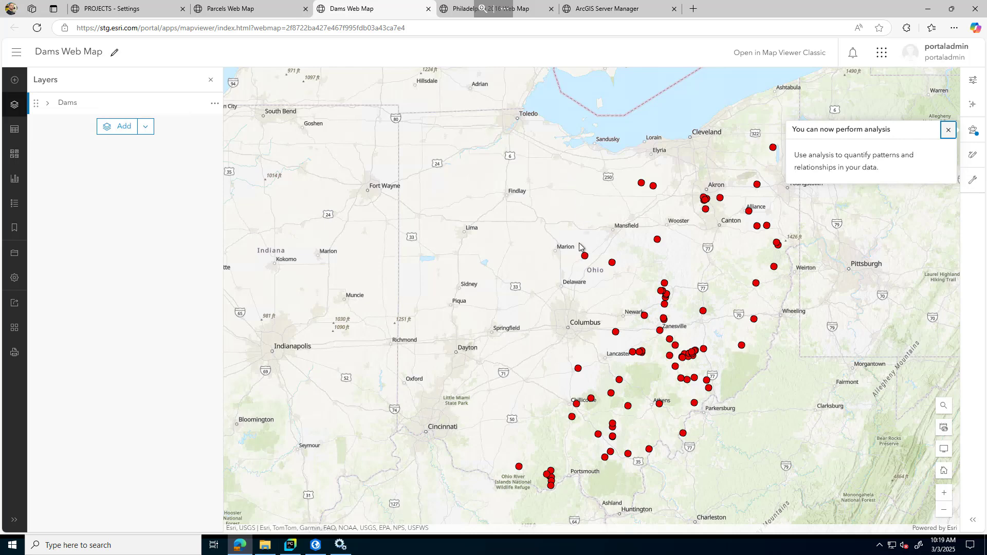
Switch to the Philadelphia 2016 Web Map to see its imagery drawing over the basemap
{"action": "left_click", "coordinate": [531, 15]}
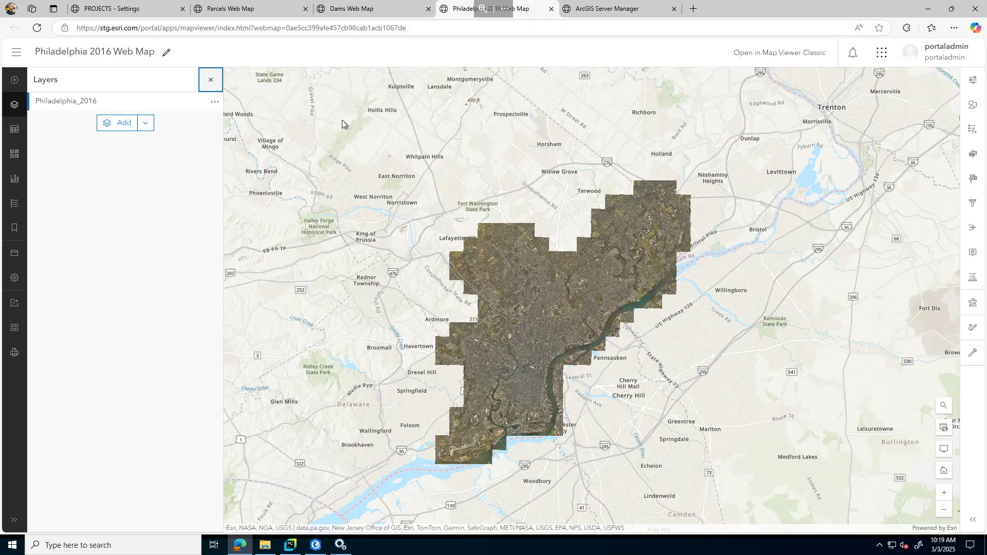